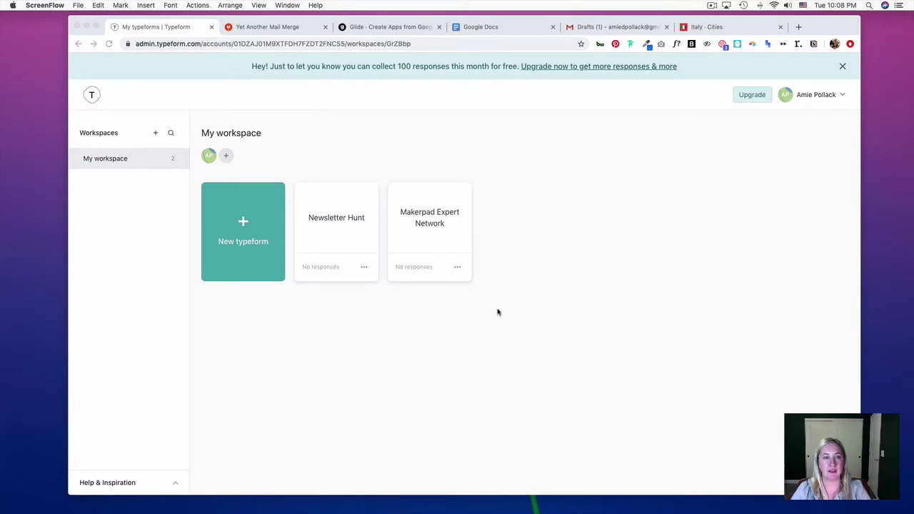
Create a new typeform from the Lead Generation Online Registration Form Template
{"action": "left_click", "coordinate": [245, 224]}
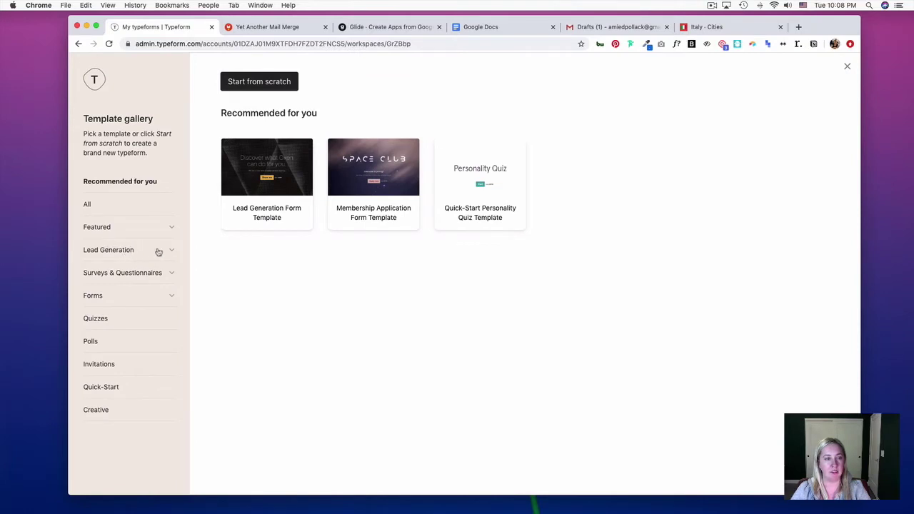
{"action": "left_click", "coordinate": [128, 252]}
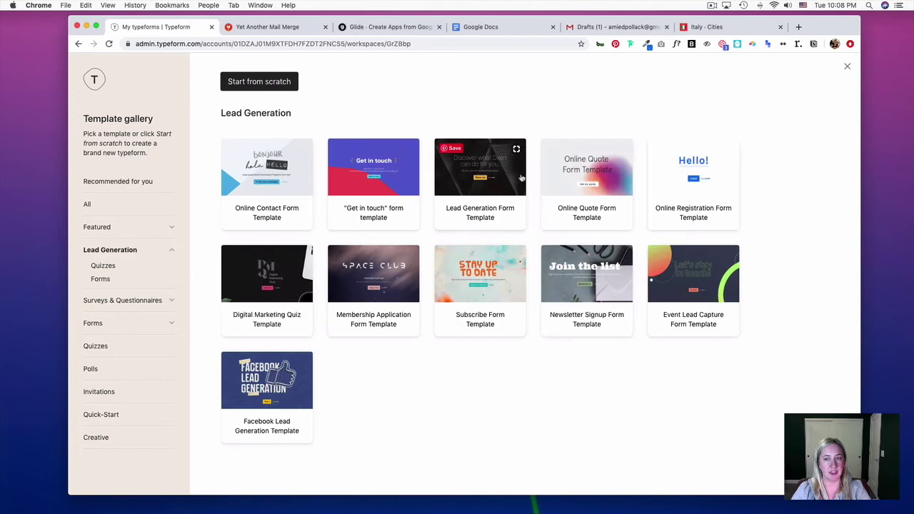
{"action": "left_click", "coordinate": [677, 180]}
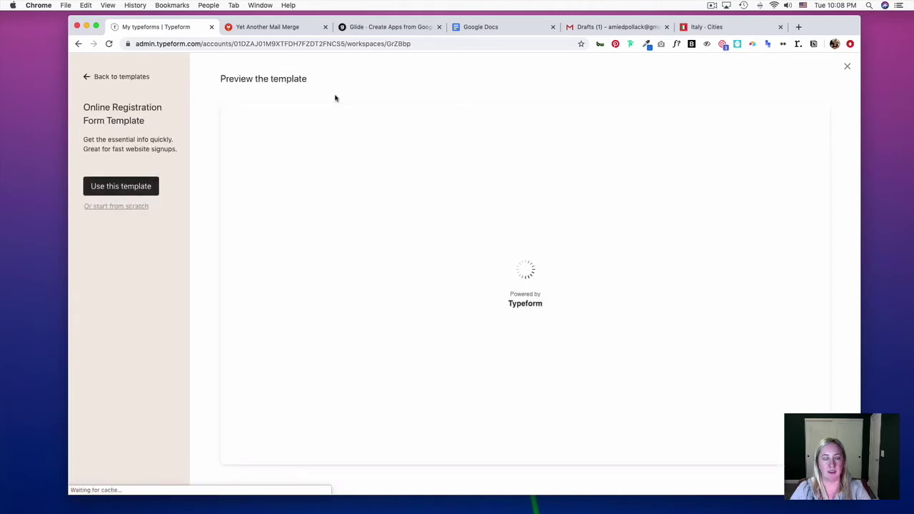
{"action": "left_click", "coordinate": [122, 188]}
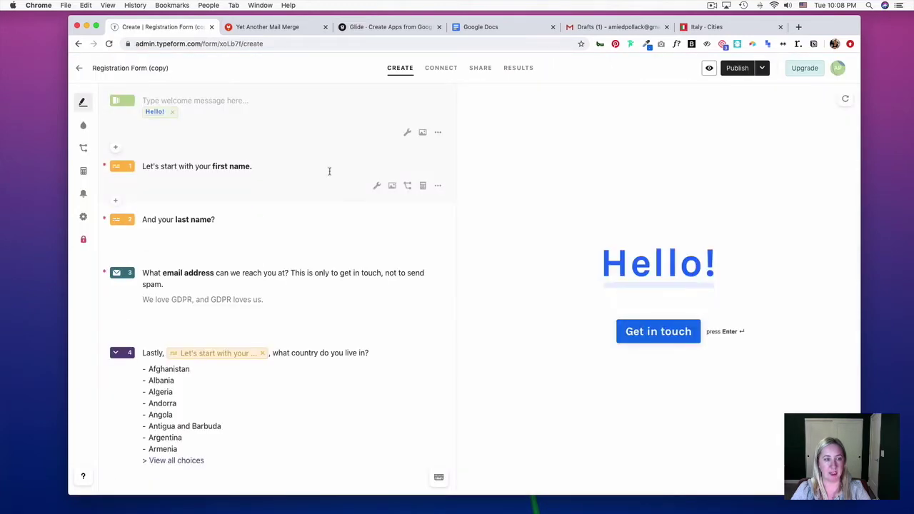
Delete the country question, publish the form, and go to its Connect page
{"action": "scroll", "coordinate": [419, 395], "scroll_direction": "down", "scroll_amount": 1}
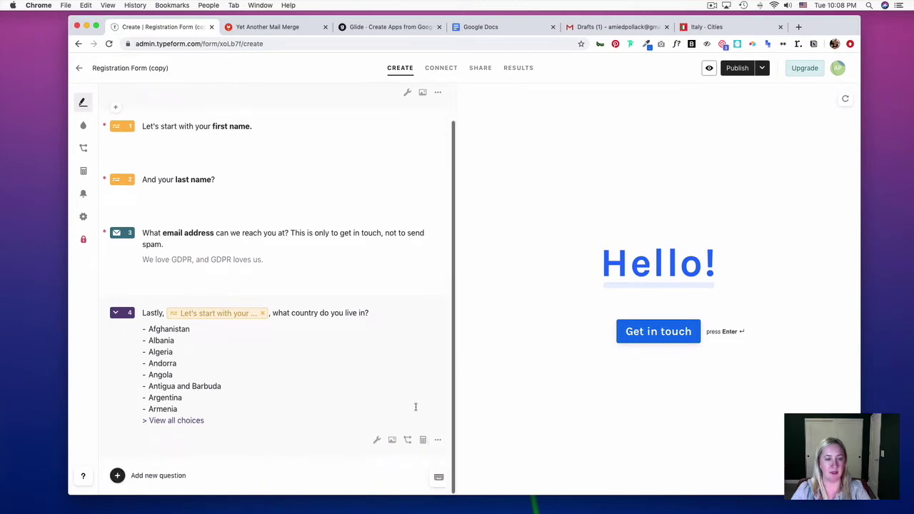
{"action": "left_click", "coordinate": [439, 441]}
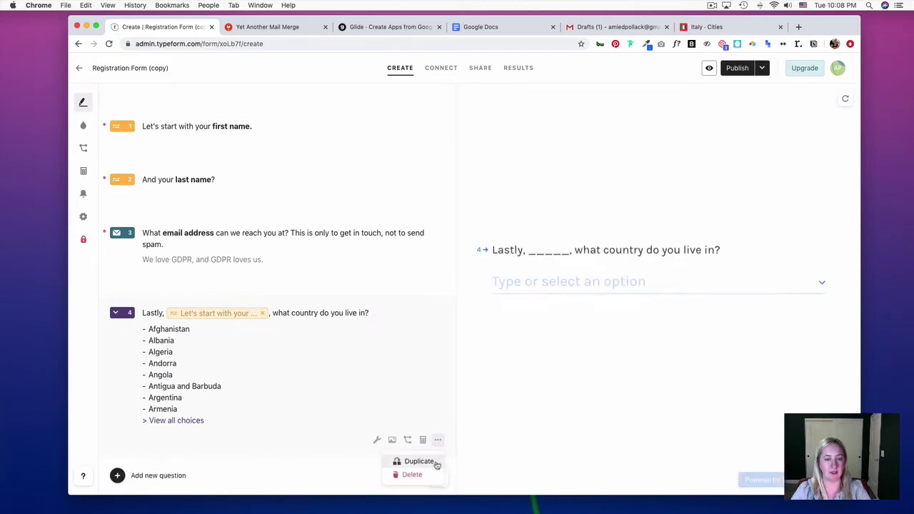
{"action": "left_click", "coordinate": [417, 475]}
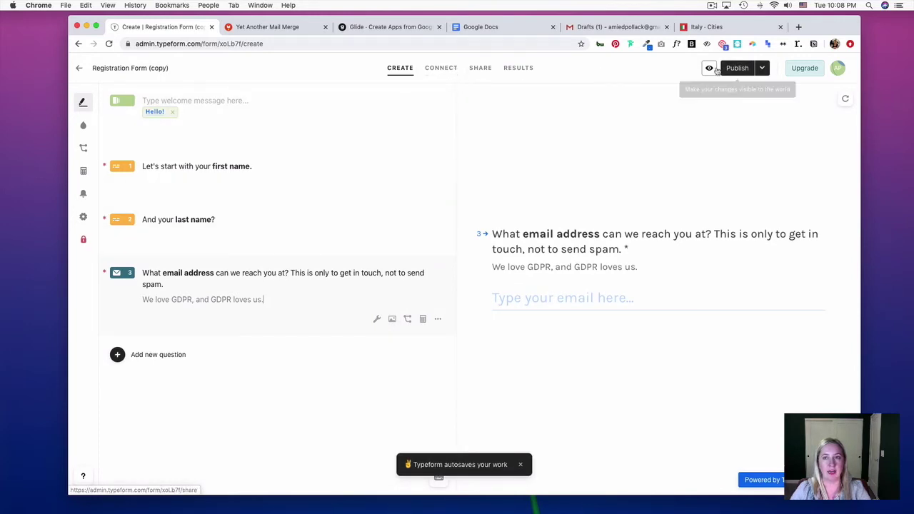
{"action": "left_click", "coordinate": [736, 68]}
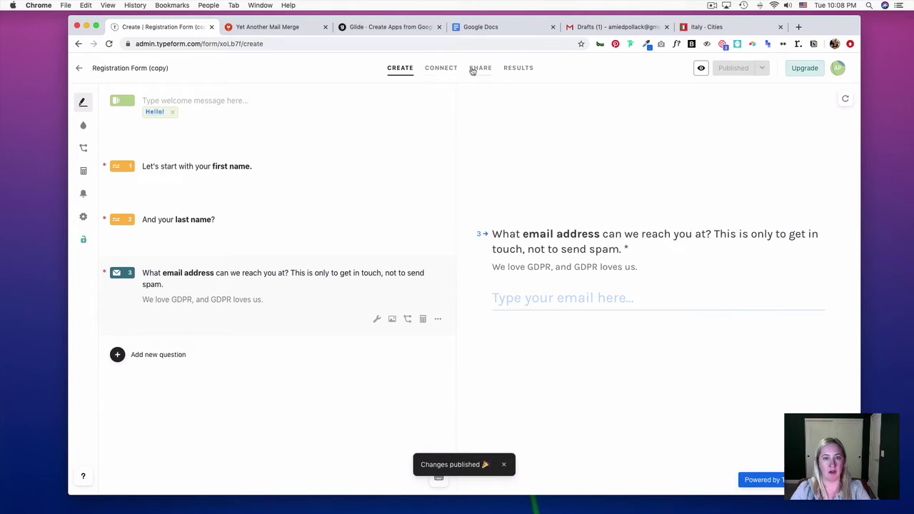
{"action": "left_click", "coordinate": [447, 69]}
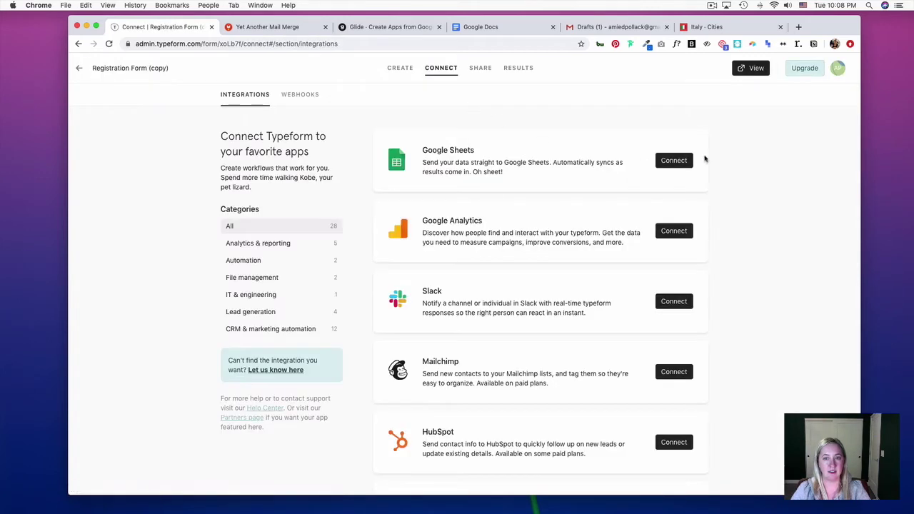
Connect Google Sheets via your Google account, create a new 'App download link' sheet, and activate it
{"action": "left_click", "coordinate": [674, 161]}
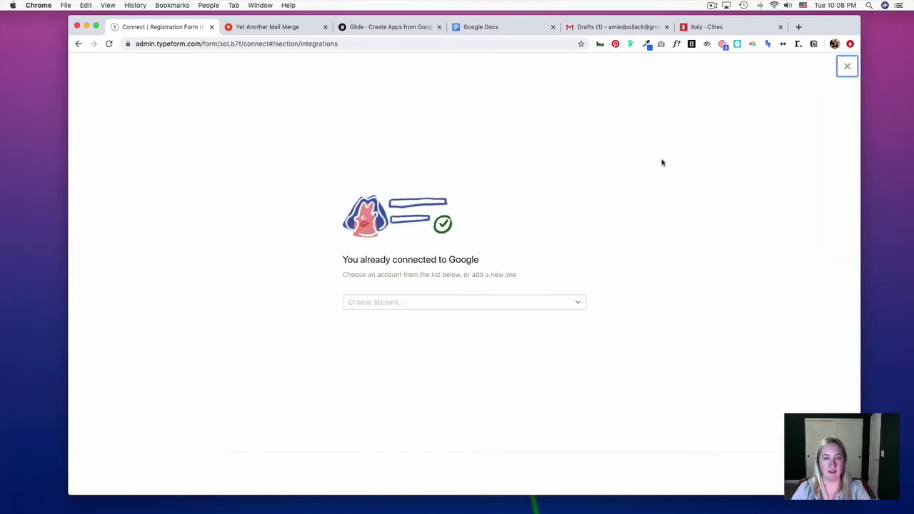
{"action": "left_click", "coordinate": [497, 303]}
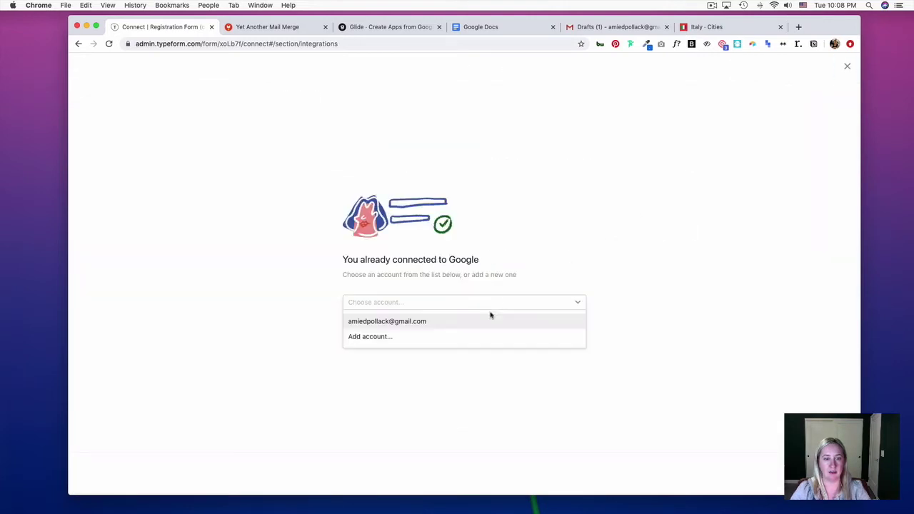
{"action": "left_click", "coordinate": [488, 322]}
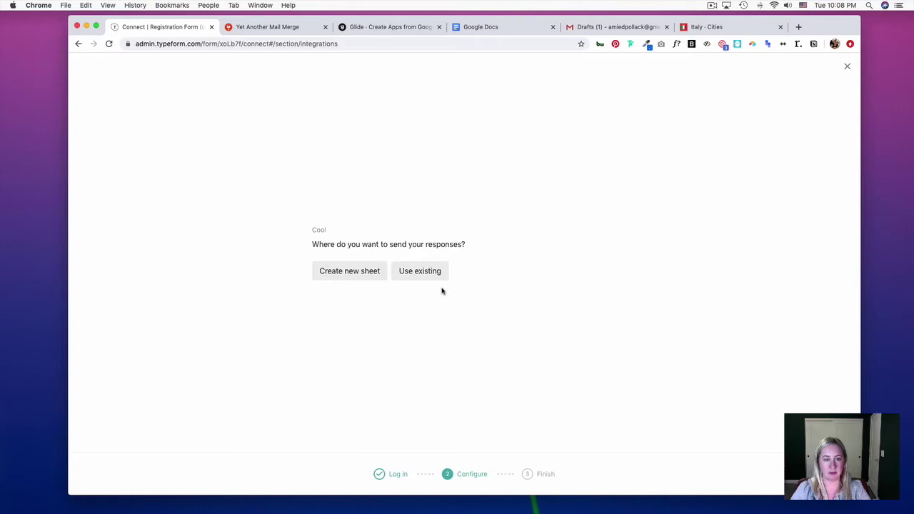
{"action": "left_click", "coordinate": [353, 281]}
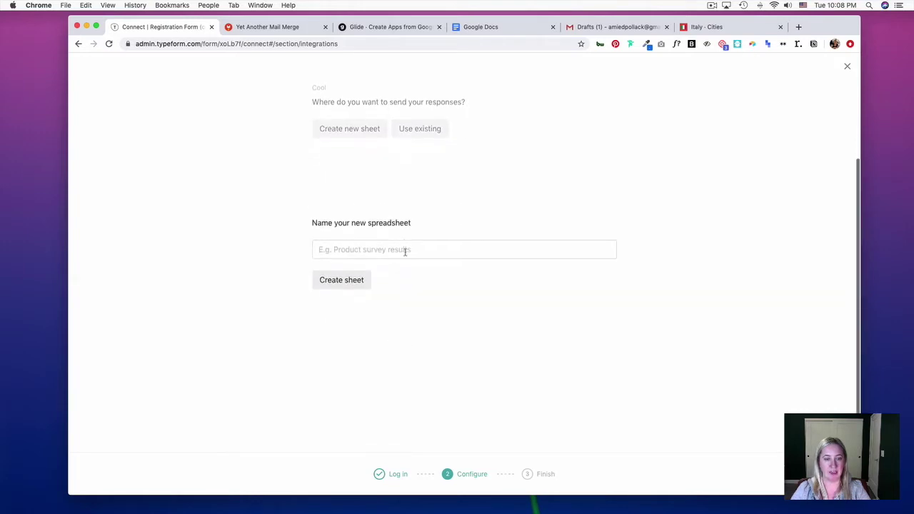
{"action": "type", "text": "App "}
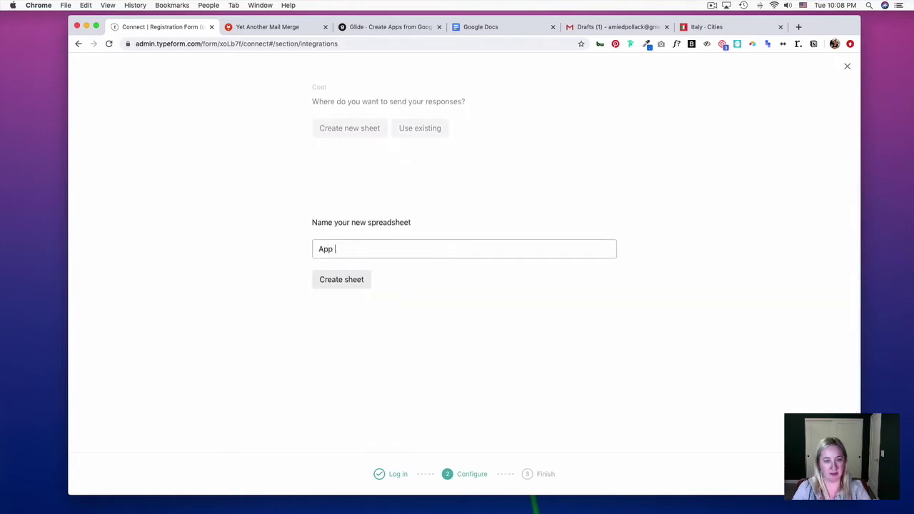
{"action": "type", "text": "download link"}
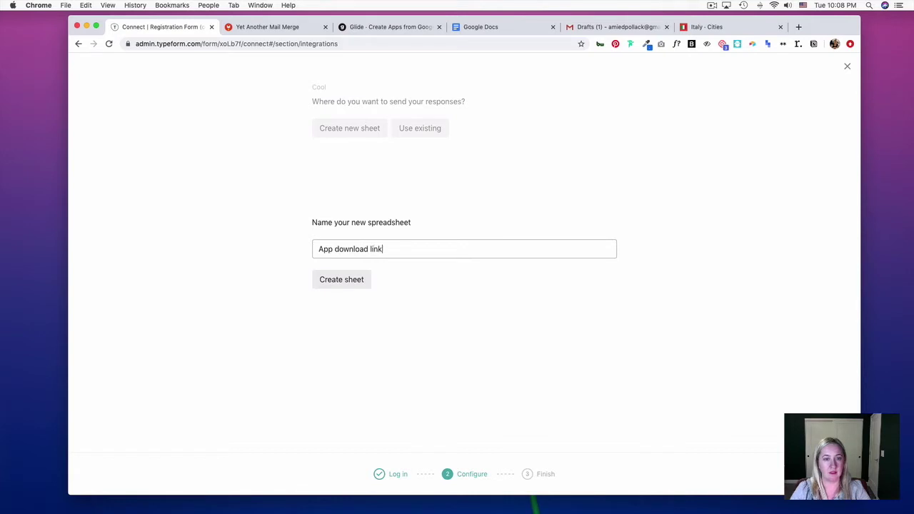
{"action": "left_click", "coordinate": [351, 280]}
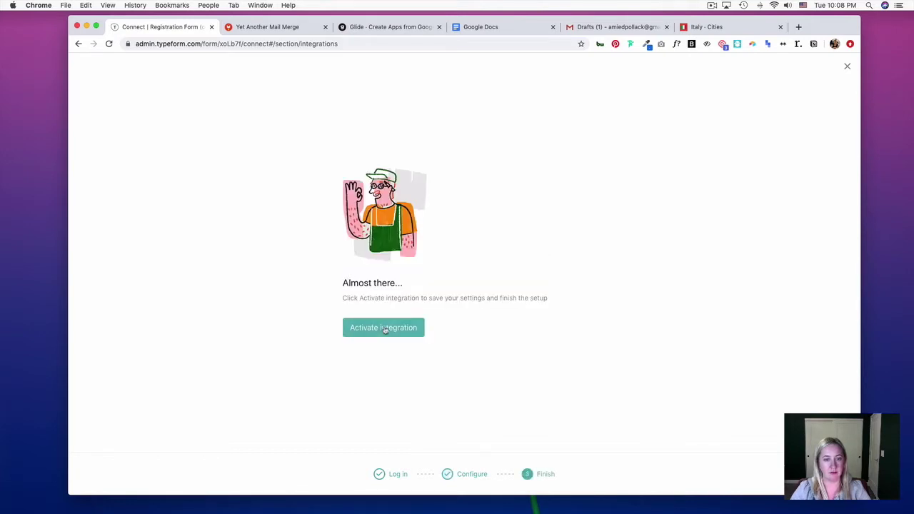
{"action": "left_click", "coordinate": [384, 329]}
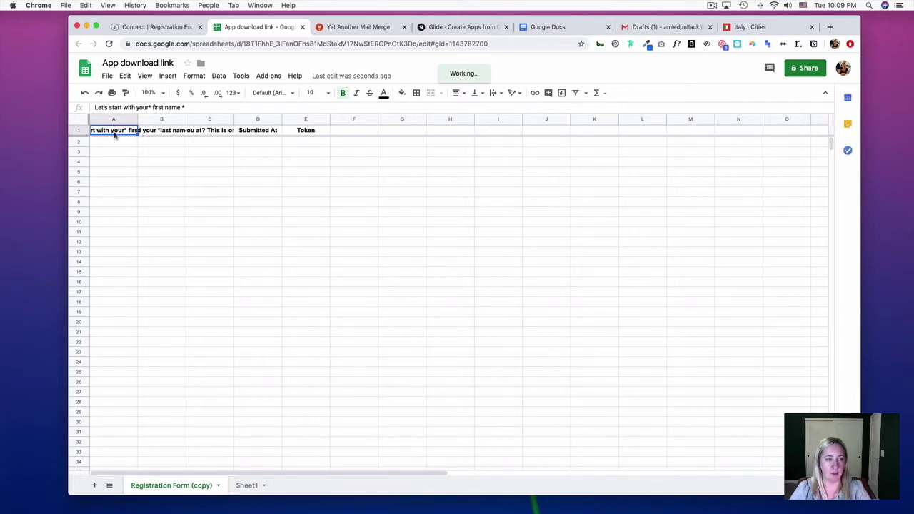
Rename header A1 to 'First Name', accepting the protected-row warning, then return to Typeform
{"action": "type", "text": "First"}
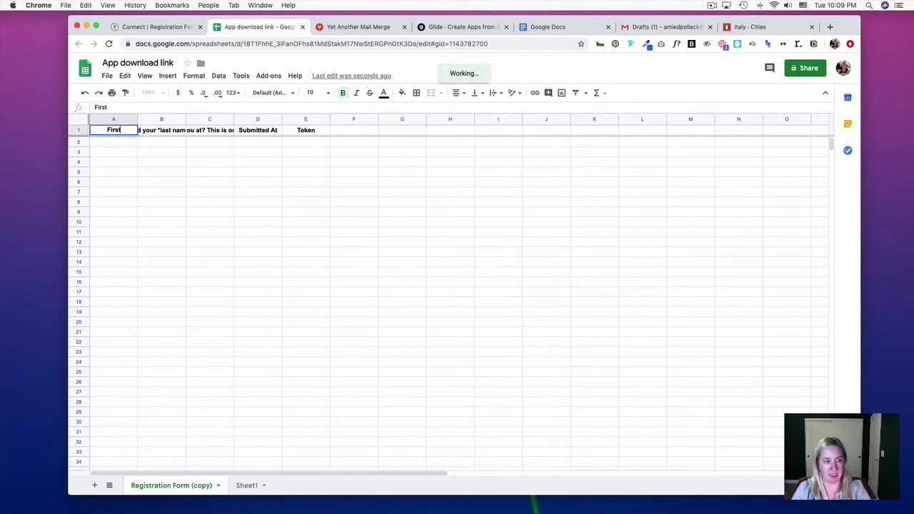
{"action": "type", "text": " Name"}
{"action": "key", "text": "Return"}
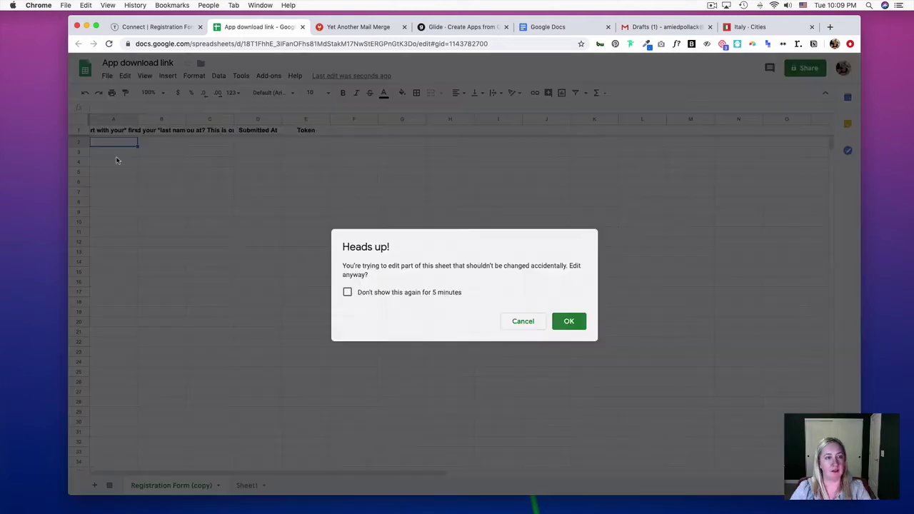
{"action": "left_click", "coordinate": [575, 325]}
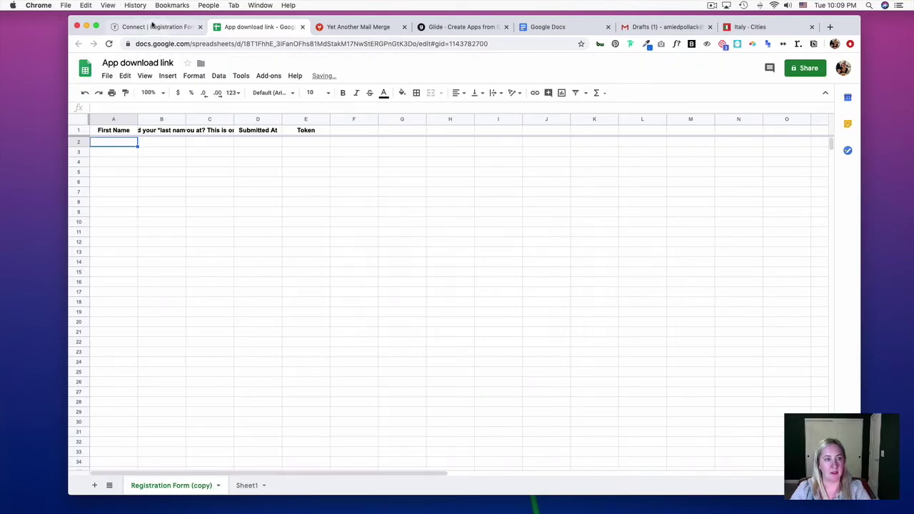
{"action": "left_click", "coordinate": [152, 28]}
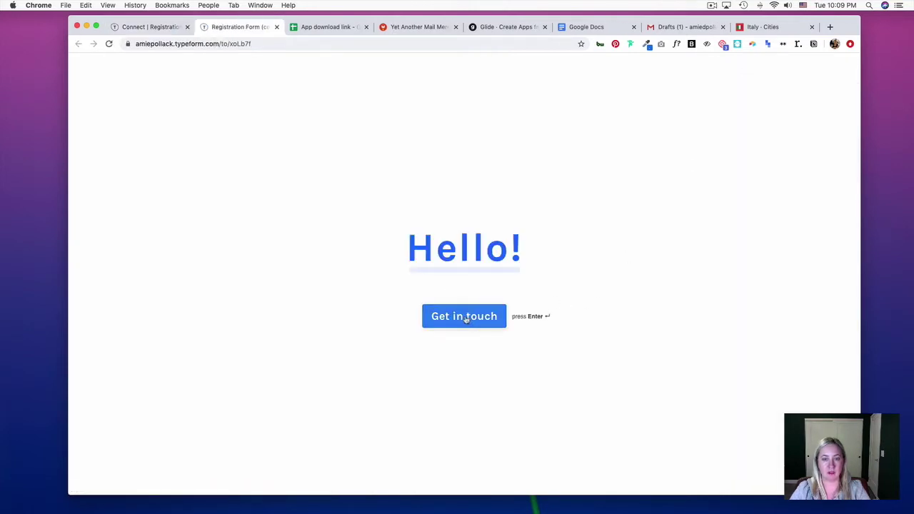
Fill the live form with a test first name, last name and gmail.com e-mail, then submit
{"action": "left_click", "coordinate": [466, 319]}
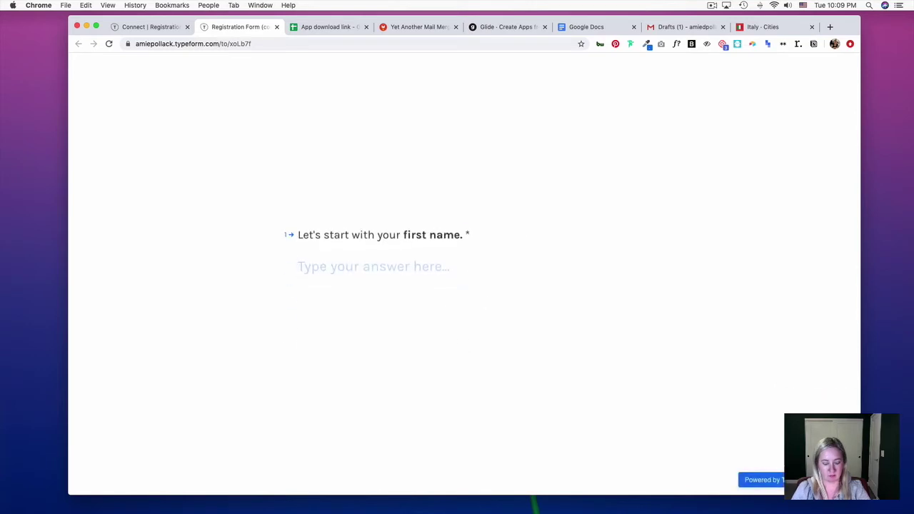
{"action": "key", "text": "Return"}
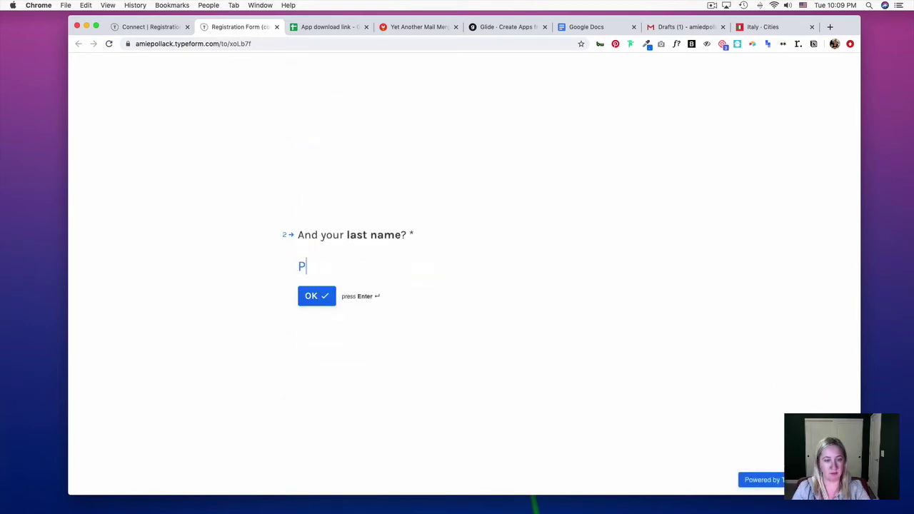
{"action": "key", "text": "Return"}
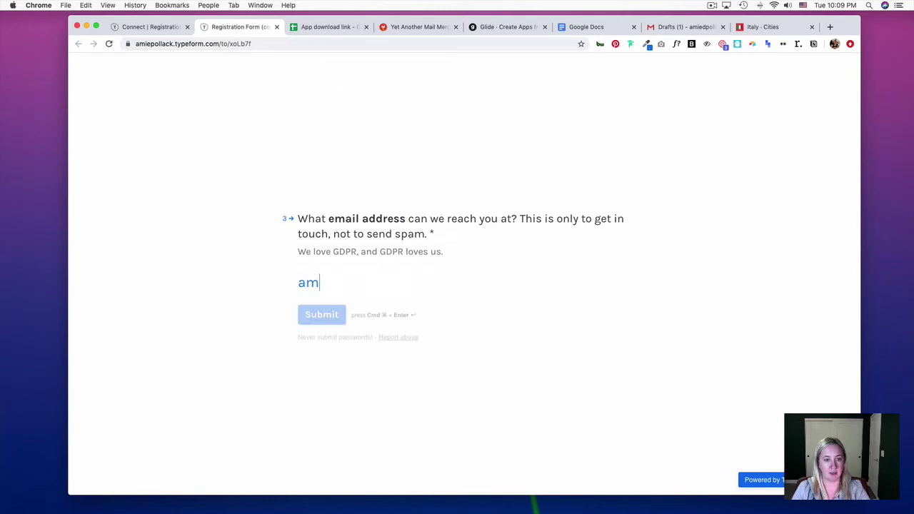
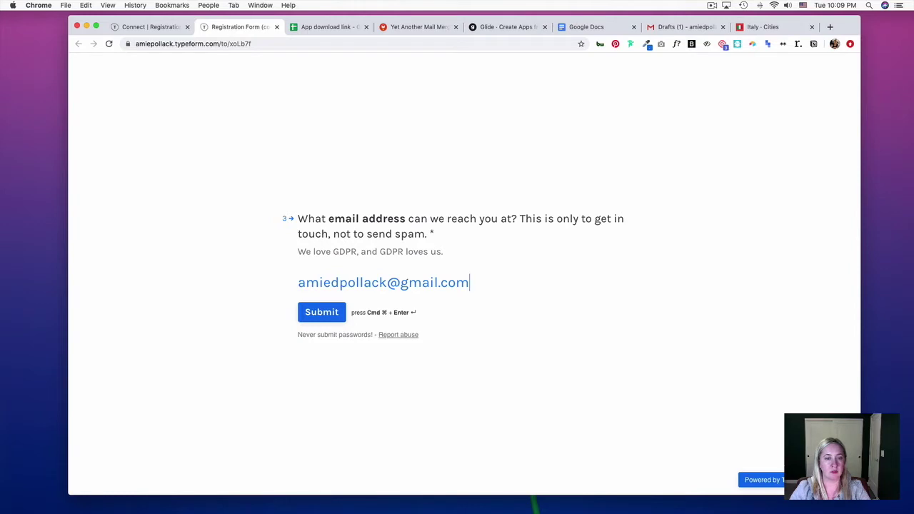
{"action": "left_click", "coordinate": [321, 319]}
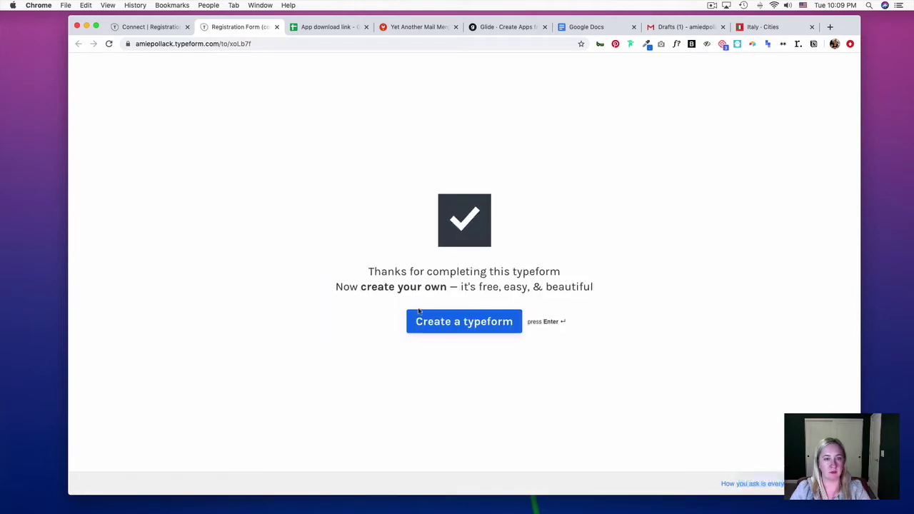
Check the App download link sheet for the new response, briefly visiting the Yet Another Mail Merge page
{"action": "left_click", "coordinate": [302, 29]}
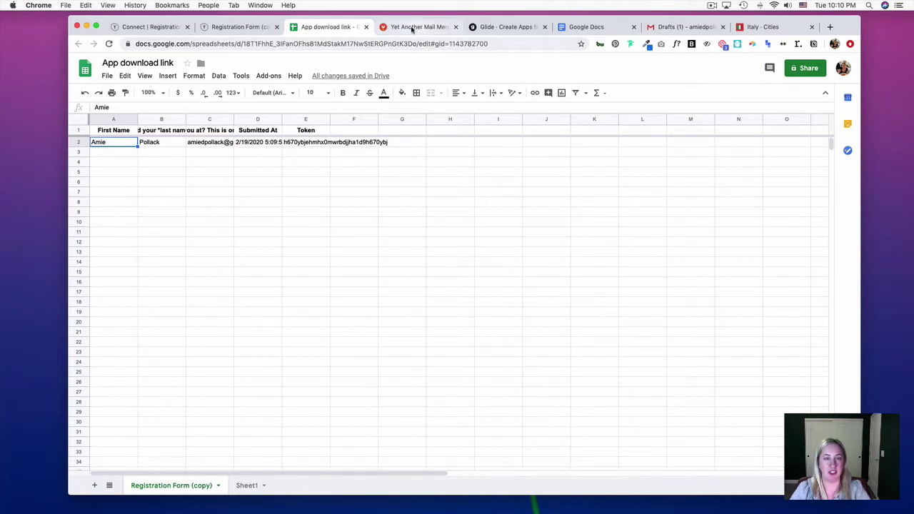
{"action": "left_click", "coordinate": [401, 27]}
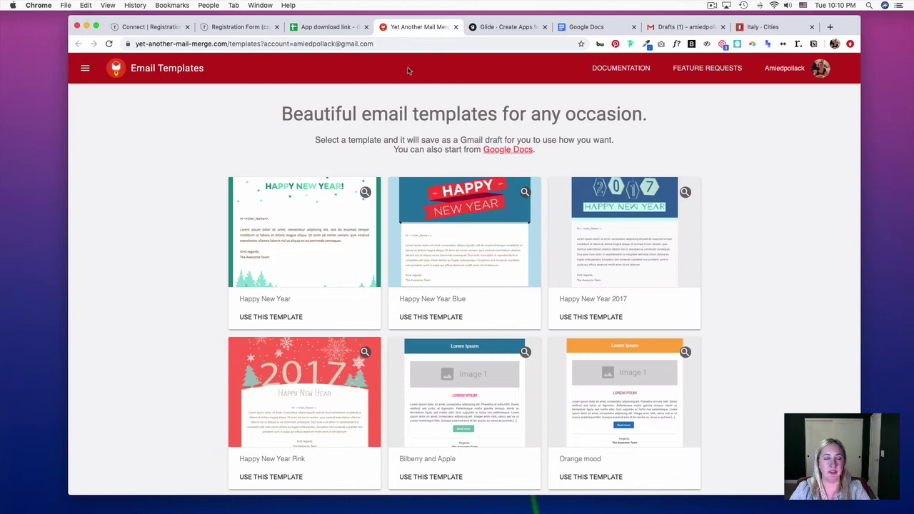
{"action": "left_click", "coordinate": [322, 27]}
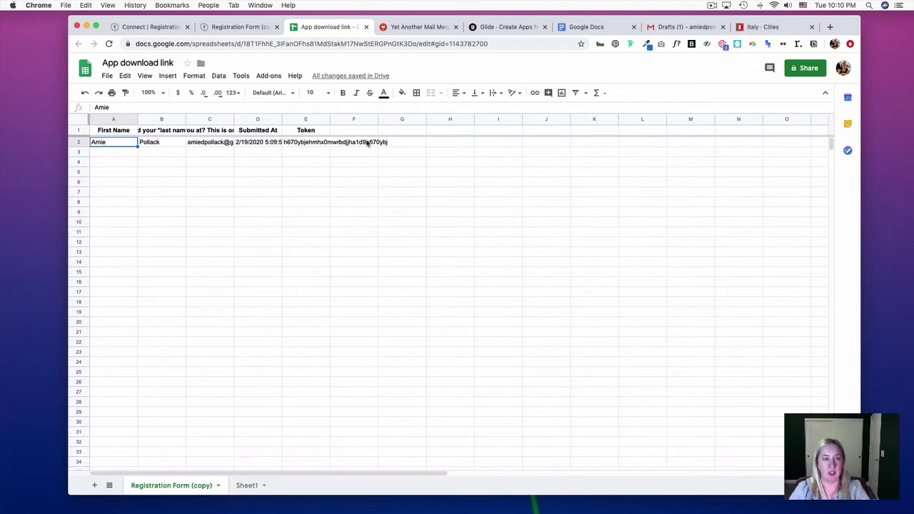
Launch Yet Another Mail Merge from Add-ons, save column C as recipients, and continue to merge settings
{"action": "left_click", "coordinate": [269, 76]}
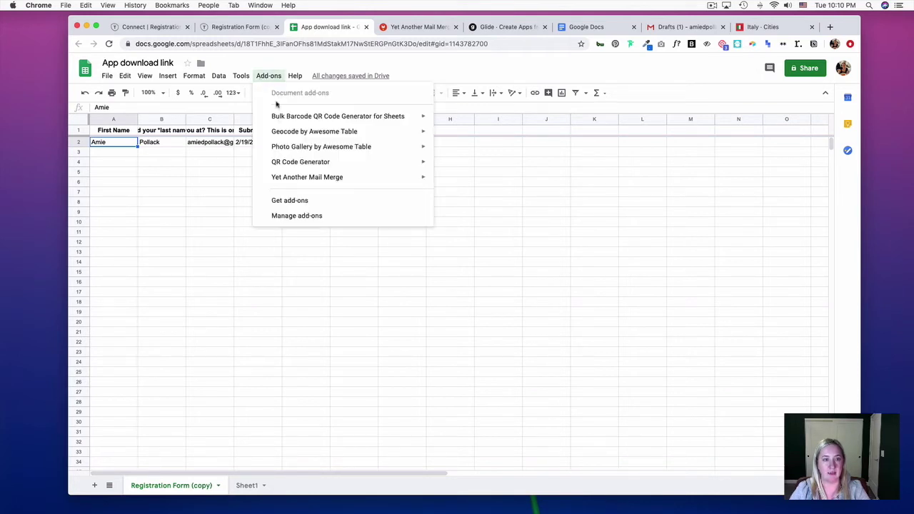
{"action": "mouse_move", "coordinate": [291, 179]}
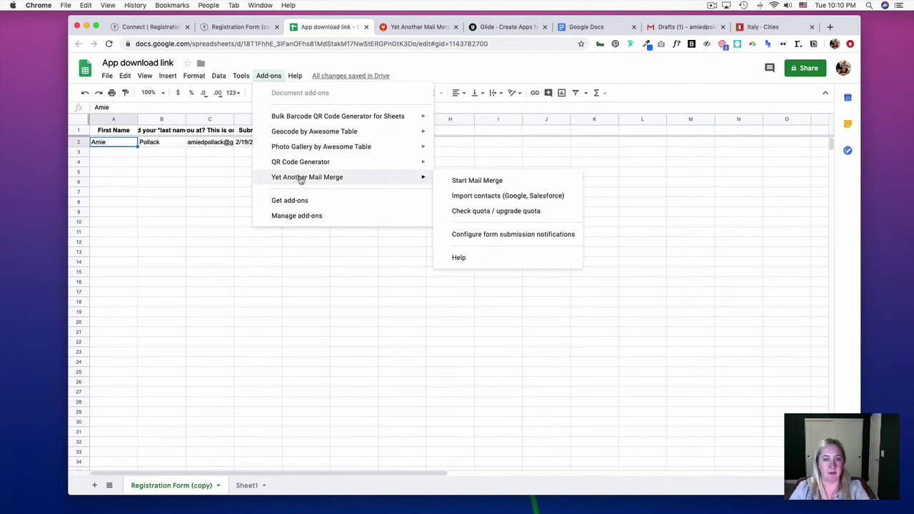
{"action": "left_click", "coordinate": [457, 182]}
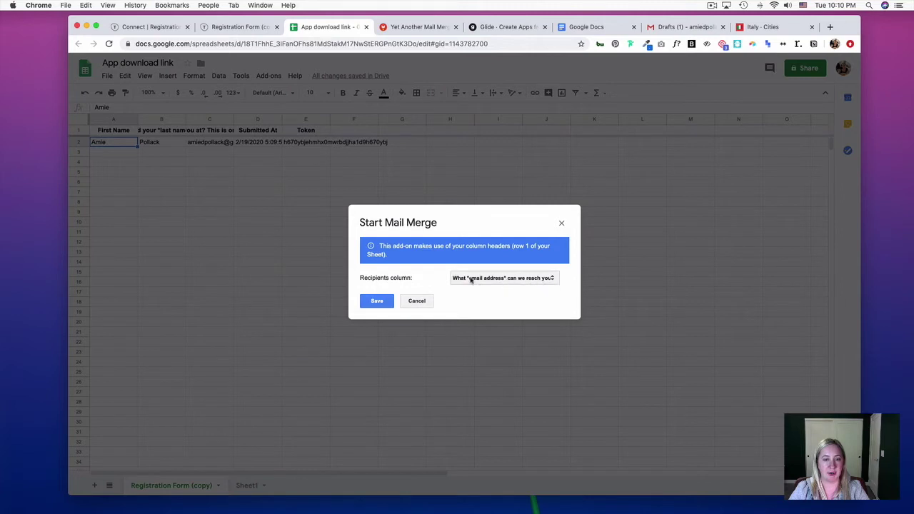
{"action": "left_click", "coordinate": [374, 302]}
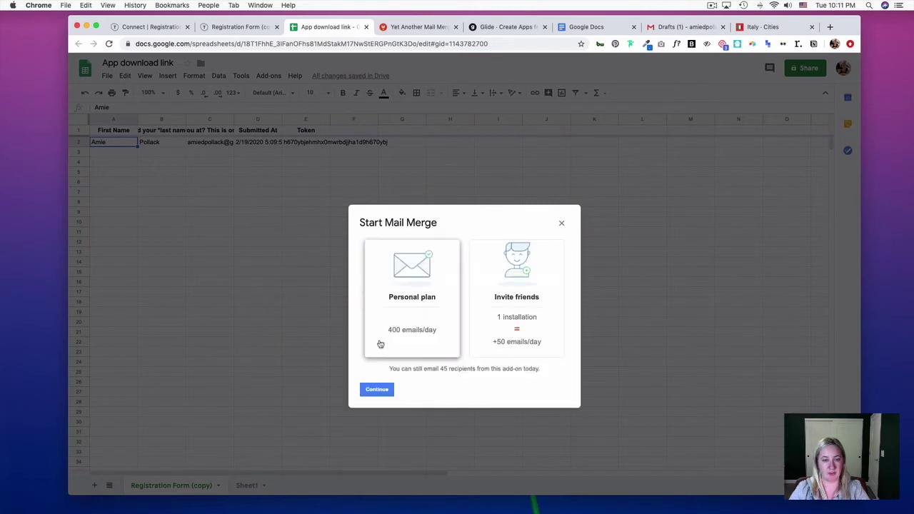
{"action": "left_click", "coordinate": [374, 390]}
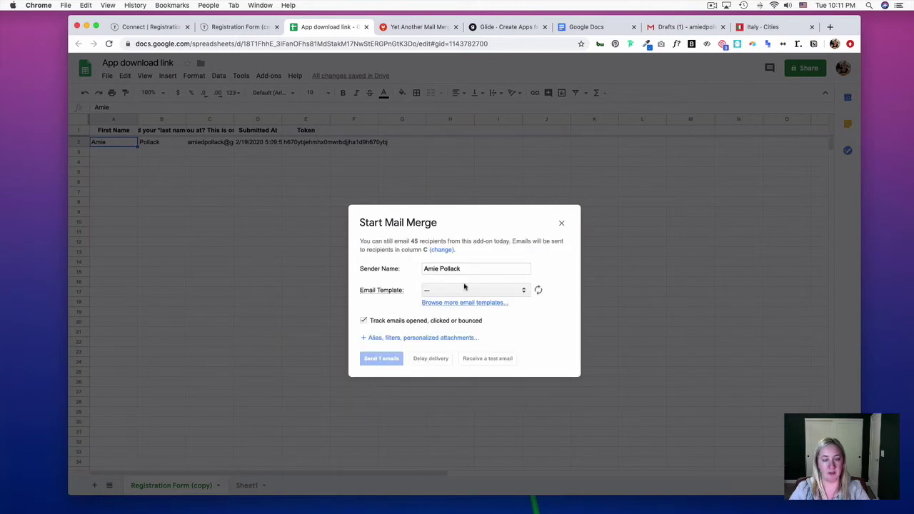
{"action": "left_click_drag", "start_coordinate": [480, 267], "coordinate": [424, 266]}
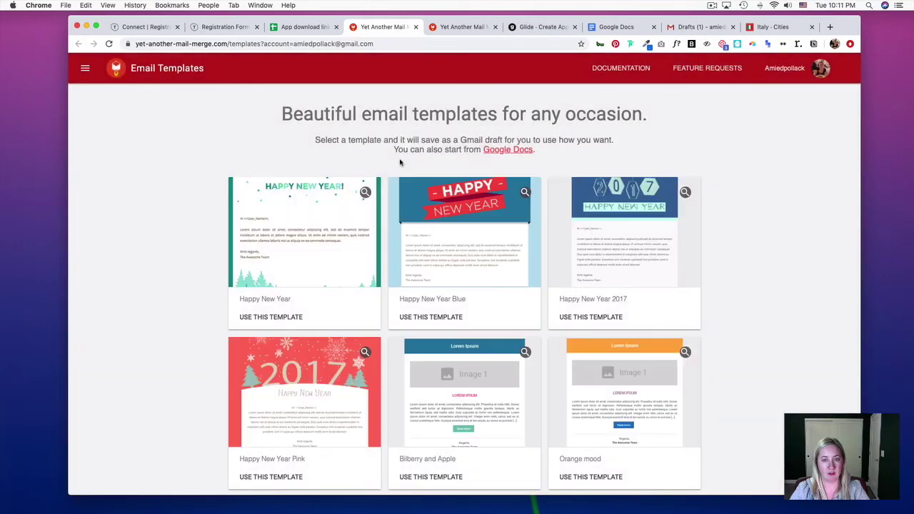
Scroll through the email template gallery, then go to the Google Docs home page
{"action": "scroll", "coordinate": [400, 163], "scroll_direction": "down", "scroll_amount": 5}
{"action": "scroll", "coordinate": [401, 163], "scroll_direction": "up", "scroll_amount": 5}
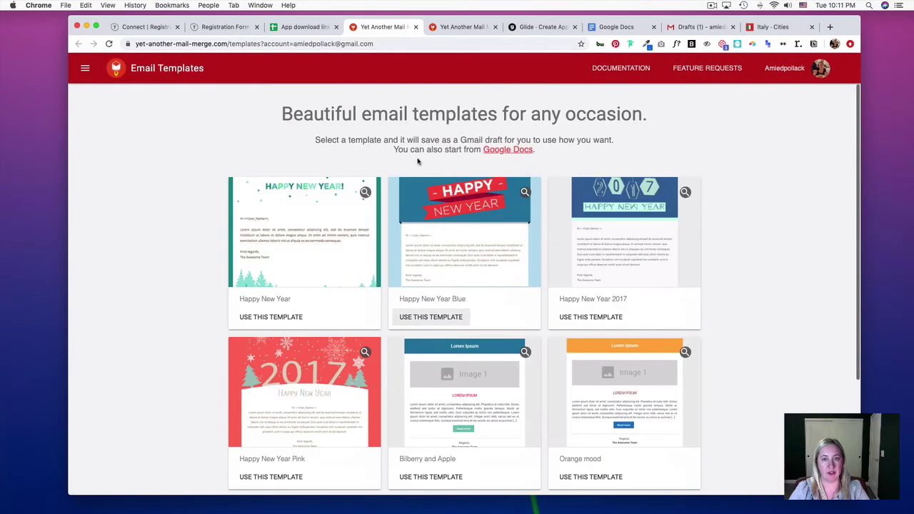
{"action": "left_click", "coordinate": [607, 28]}
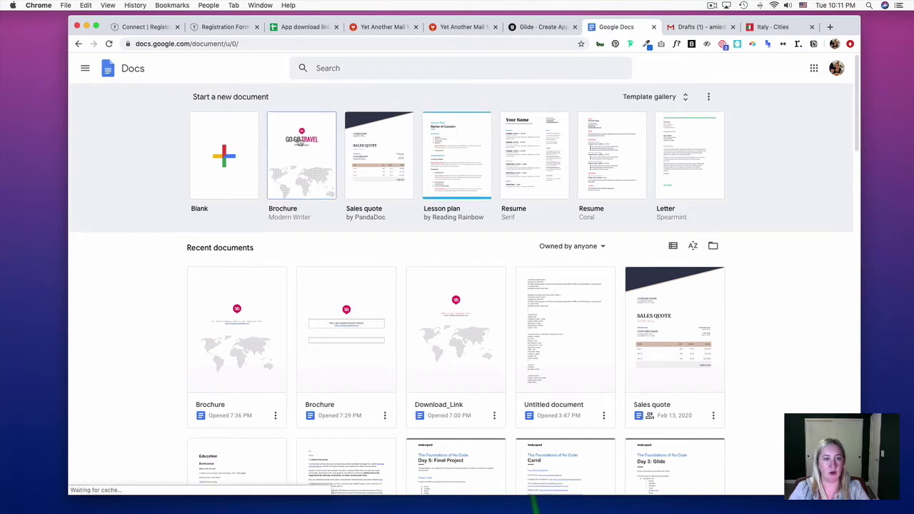
Create a Brochure document and delete its lifeguard tower, pelican and Golden Gate bridge photos
{"action": "left_click", "coordinate": [285, 152]}
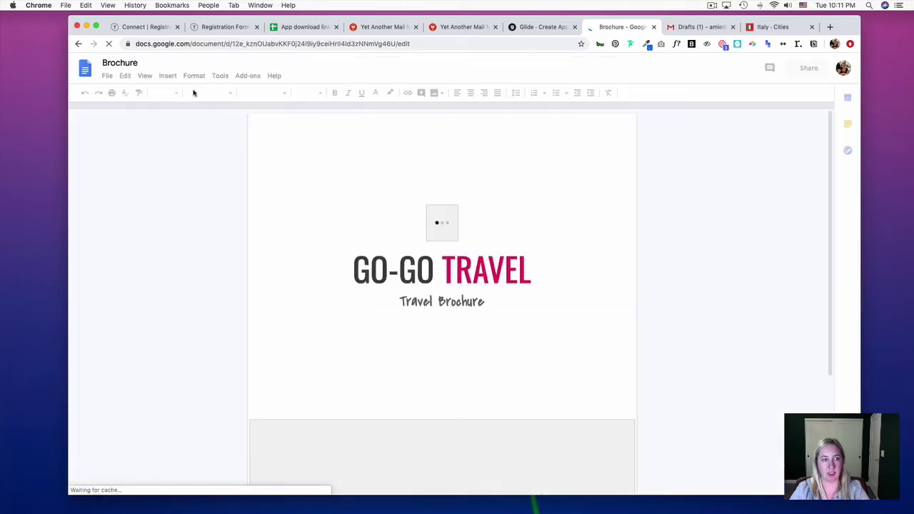
{"action": "scroll", "coordinate": [560, 241], "scroll_direction": "down", "scroll_amount": 20}
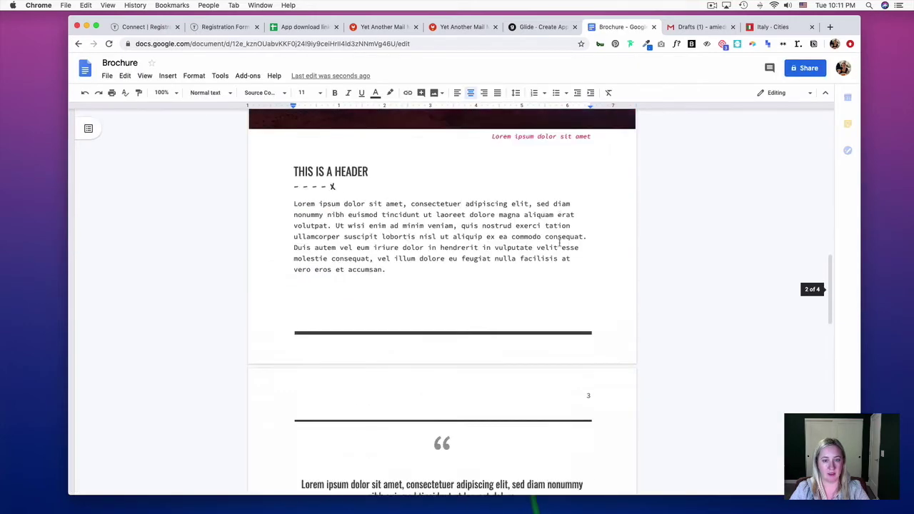
{"action": "scroll", "coordinate": [559, 242], "scroll_direction": "down", "scroll_amount": 5}
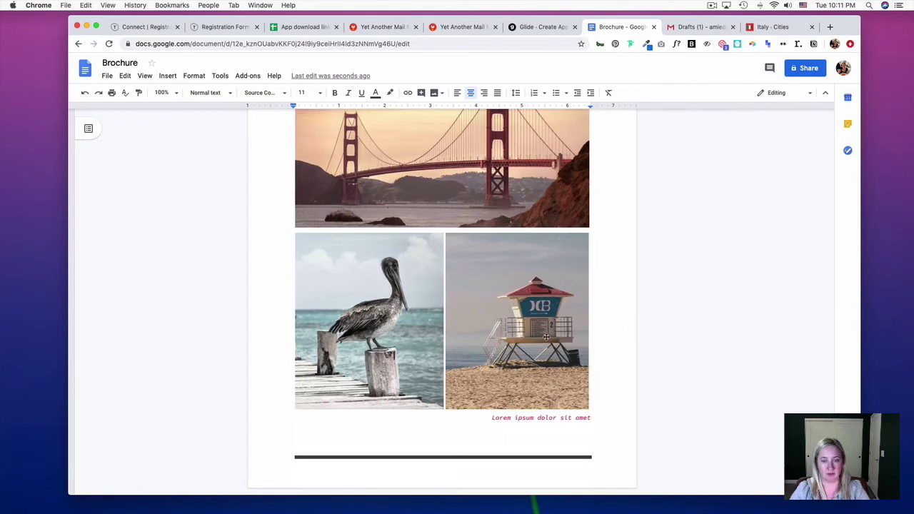
{"action": "left_click", "coordinate": [513, 325]}
{"action": "key", "text": "Delete"}
{"action": "left_click", "coordinate": [436, 249]}
{"action": "key", "text": "Delete"}
{"action": "left_click", "coordinate": [438, 194]}
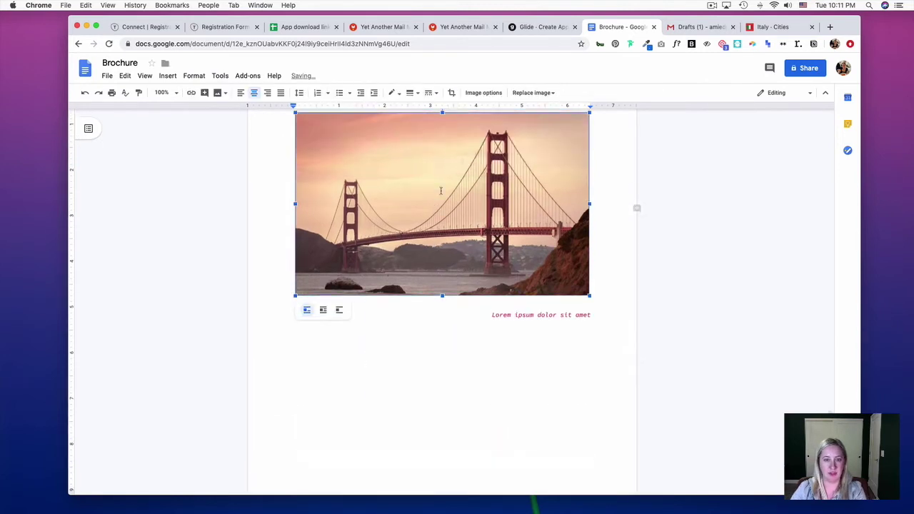
{"action": "key", "text": "Delete"}
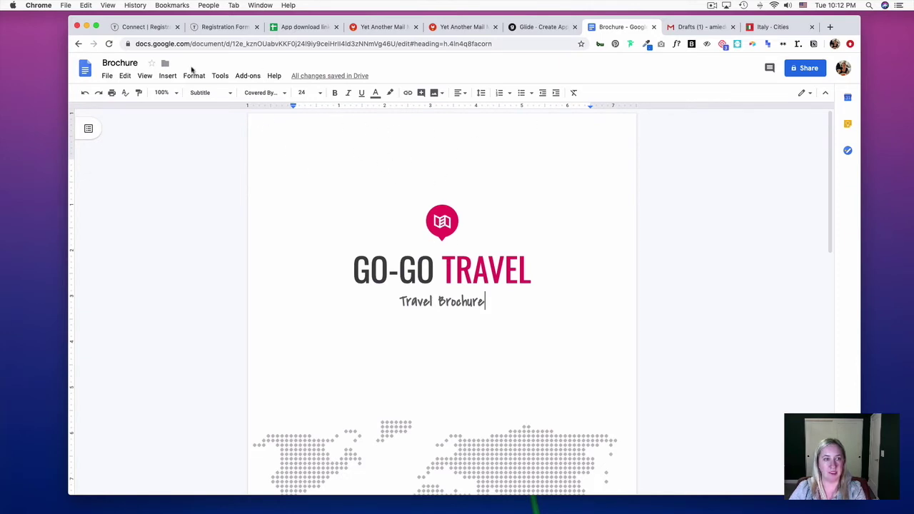
Remove the first-page header through the header options
{"action": "left_click", "coordinate": [167, 75]}
{"action": "mouse_move", "coordinate": [215, 113]}
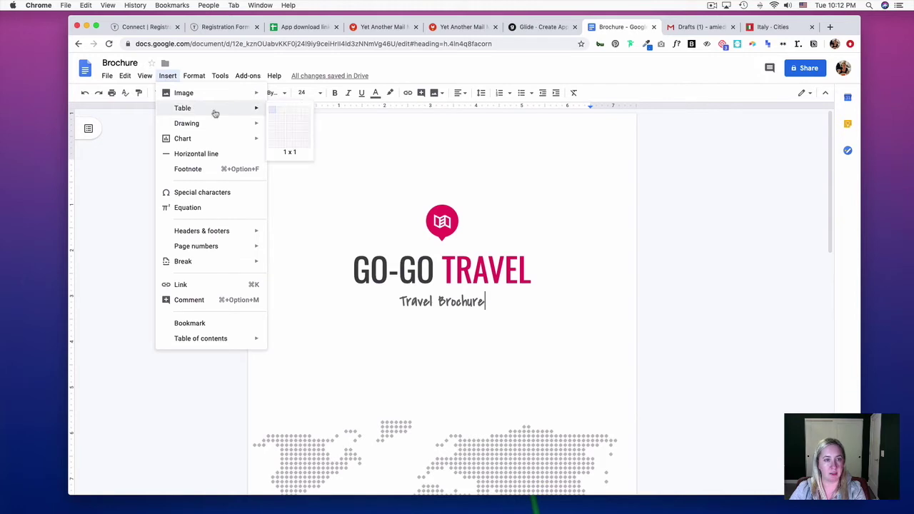
{"action": "left_click", "coordinate": [439, 218]}
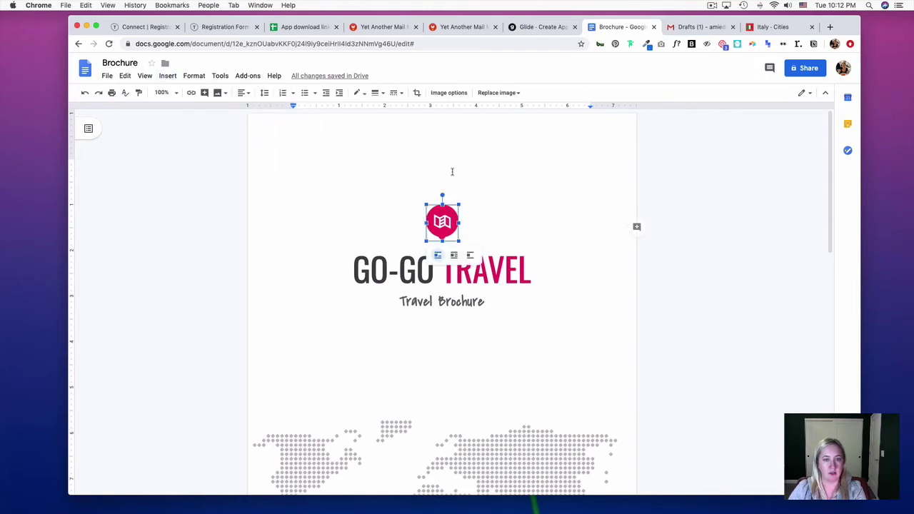
{"action": "left_click", "coordinate": [433, 130]}
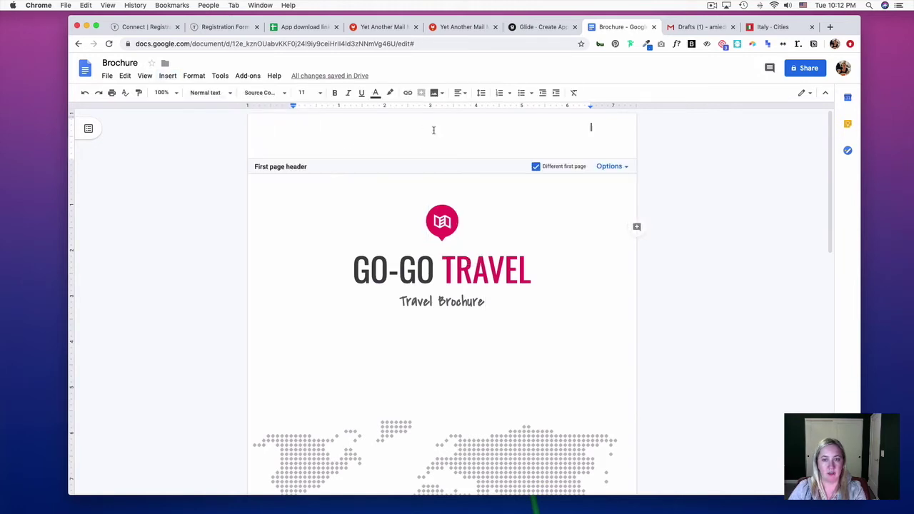
{"action": "left_click", "coordinate": [609, 166]}
{"action": "left_click", "coordinate": [619, 215]}
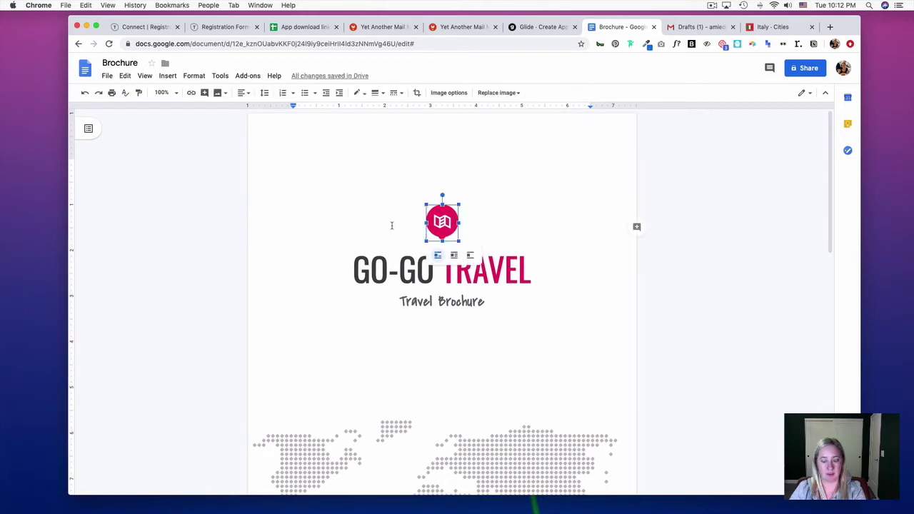
Keep the map logo in place and add an empty line below it
{"action": "left_click", "coordinate": [405, 207]}
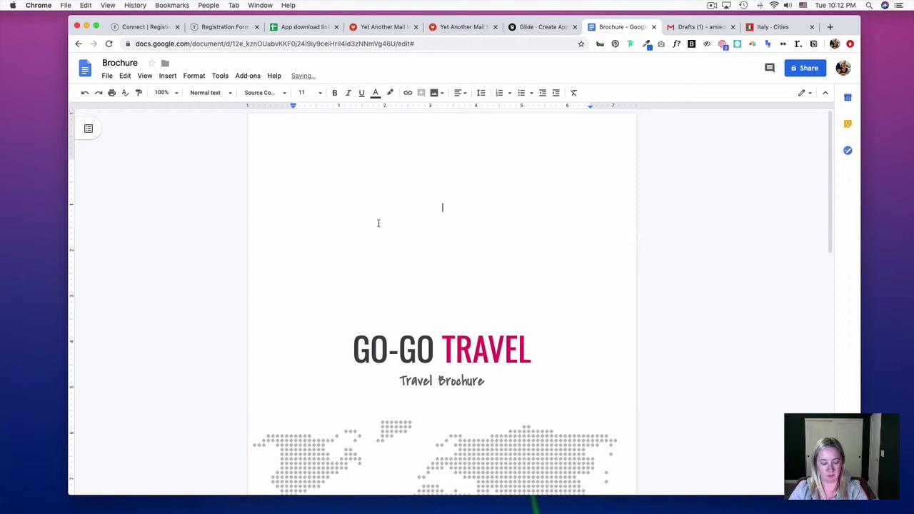
{"action": "key", "text": "super+z"}
{"action": "key", "text": "super+z"}
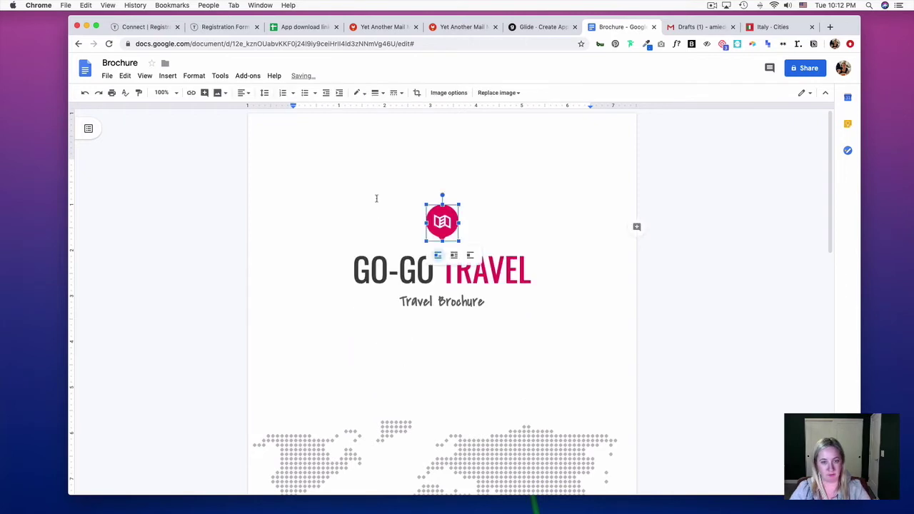
{"action": "key", "text": "BackSpace"}
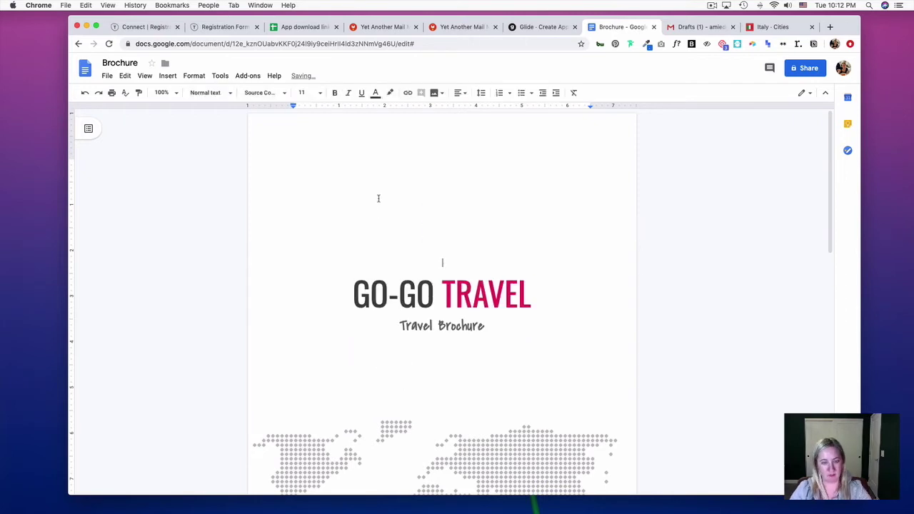
{"action": "key", "text": "super+z"}
{"action": "left_click", "coordinate": [503, 239]}
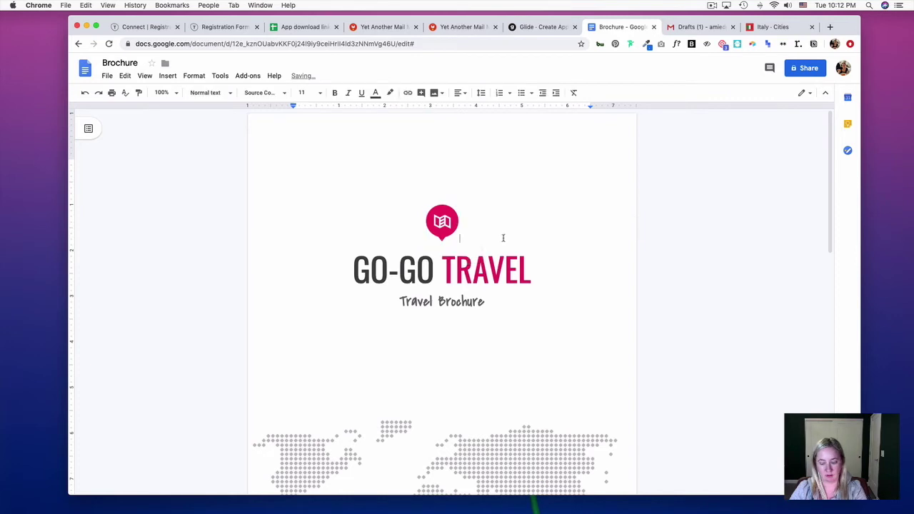
{"action": "key", "text": "Return"}
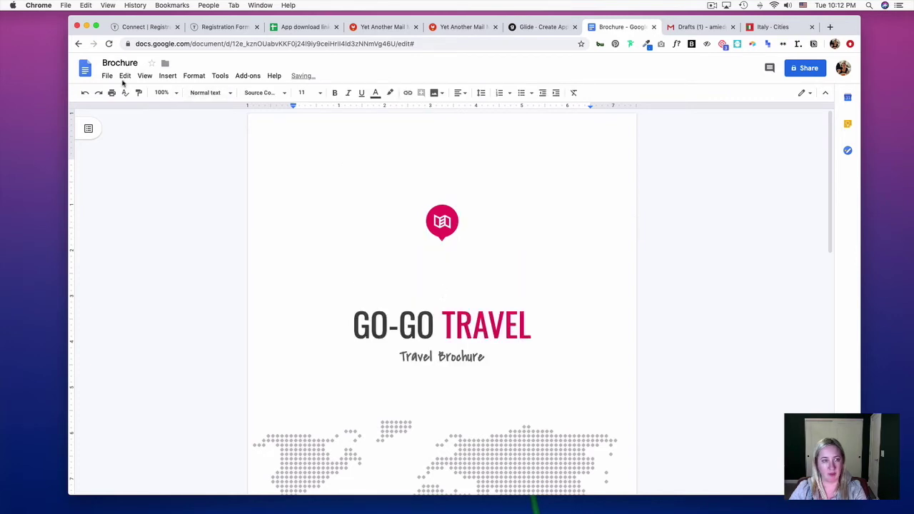
Insert a 1x1 table below the logo and remove the empty line above it
{"action": "left_click", "coordinate": [167, 77]}
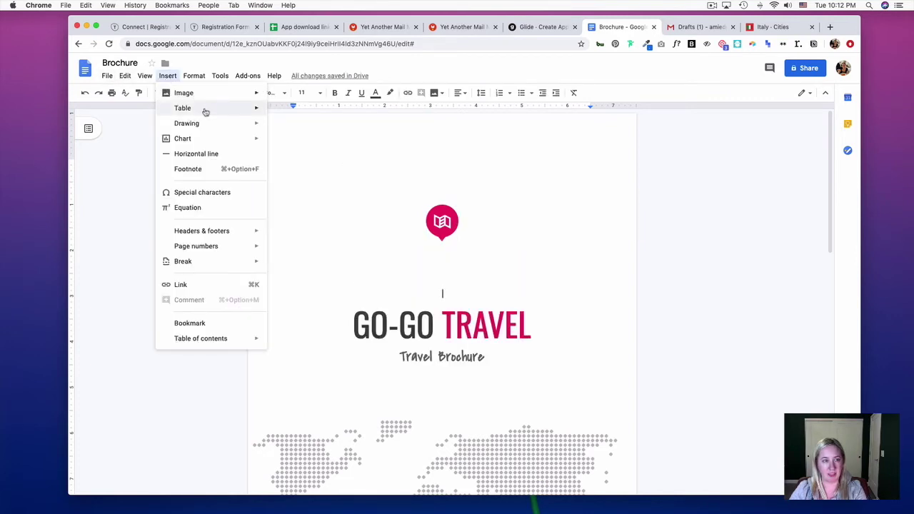
{"action": "mouse_move", "coordinate": [233, 113]}
{"action": "left_click", "coordinate": [275, 113]}
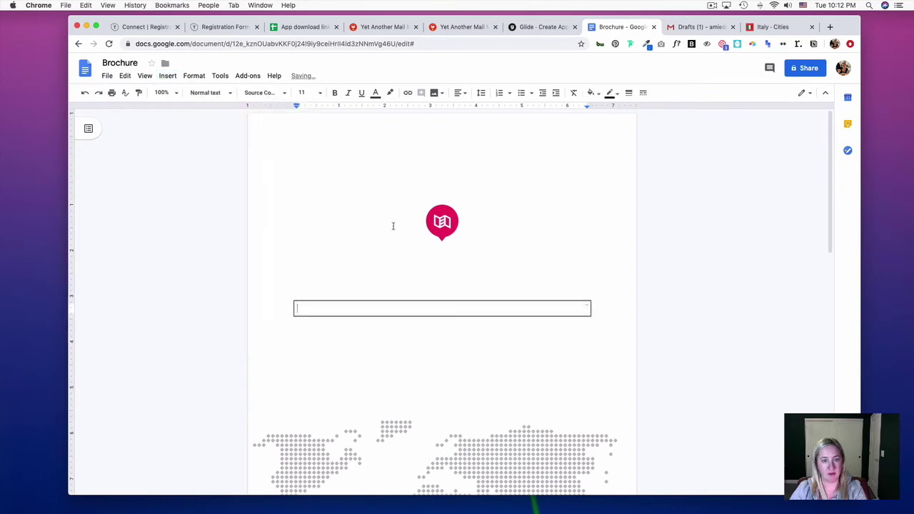
{"action": "left_click", "coordinate": [439, 279]}
{"action": "key", "text": "BackSpace"}
Move the pink map logo into the table cell and place the caret below the box
{"action": "left_click", "coordinate": [438, 218]}
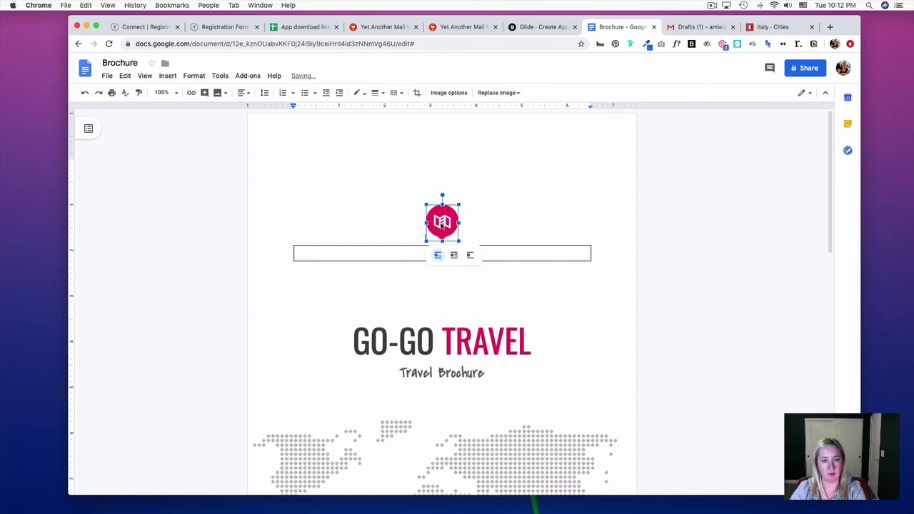
{"action": "left_click_drag", "start_coordinate": [413, 253], "coordinate": [414, 253]}
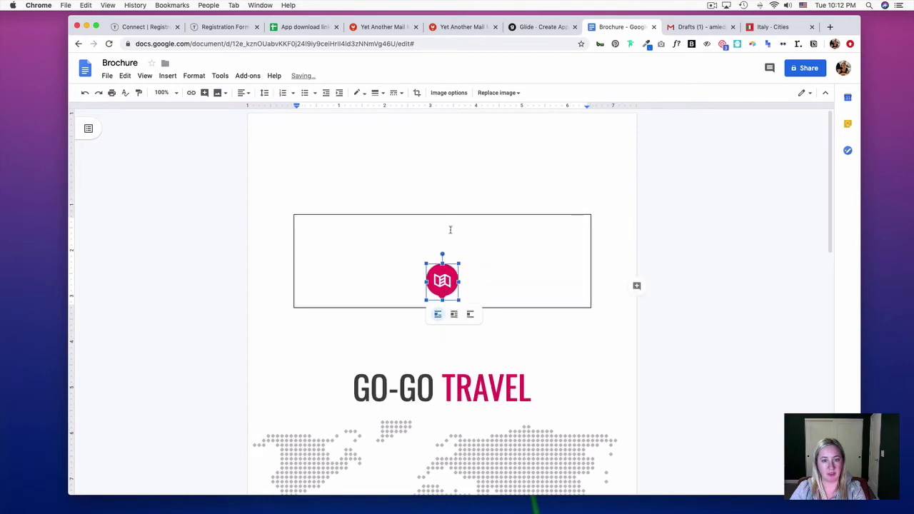
{"action": "left_click", "coordinate": [437, 184]}
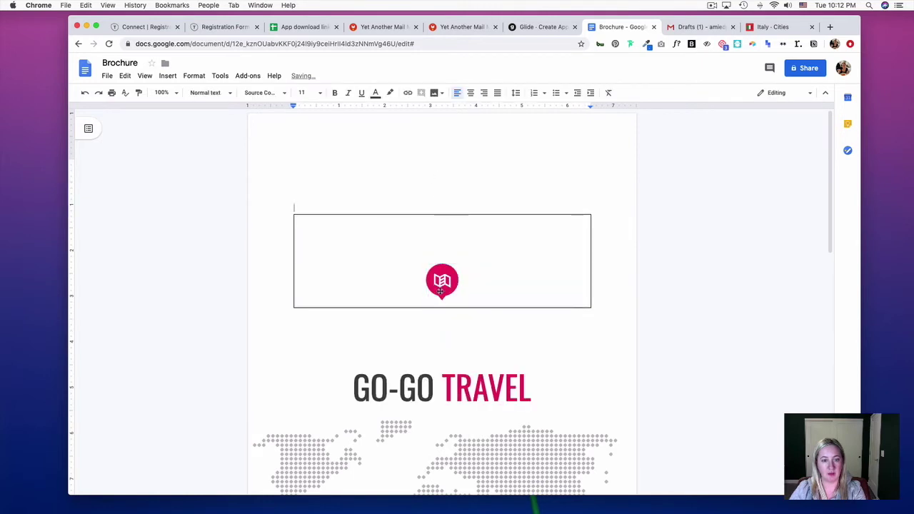
{"action": "left_click", "coordinate": [391, 312]}
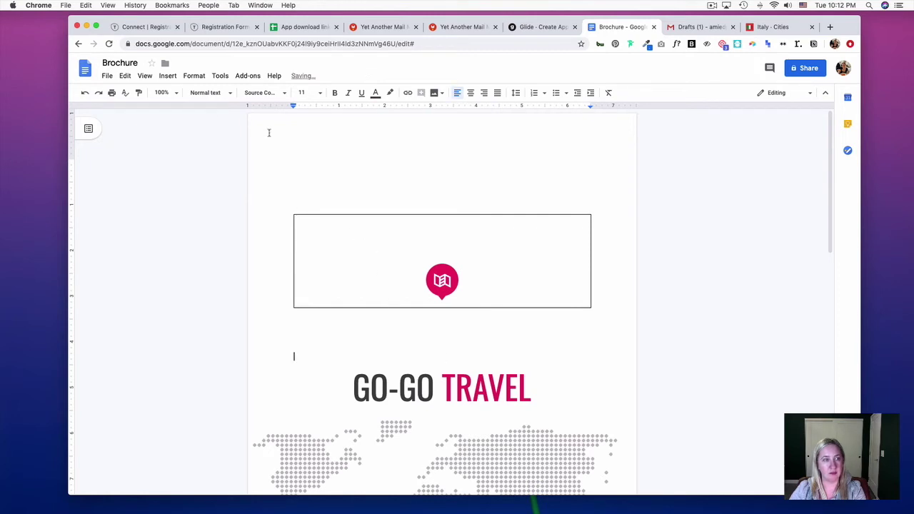
{"action": "left_click", "coordinate": [167, 76]}
Insert a second 1x1 table below the logo box and start typing the greeting
{"action": "mouse_move", "coordinate": [200, 108]}
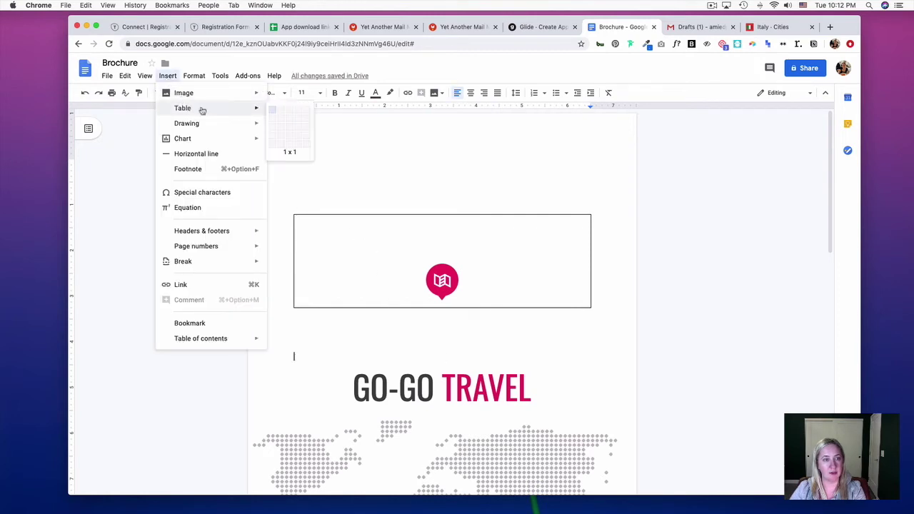
{"action": "left_click", "coordinate": [272, 113]}
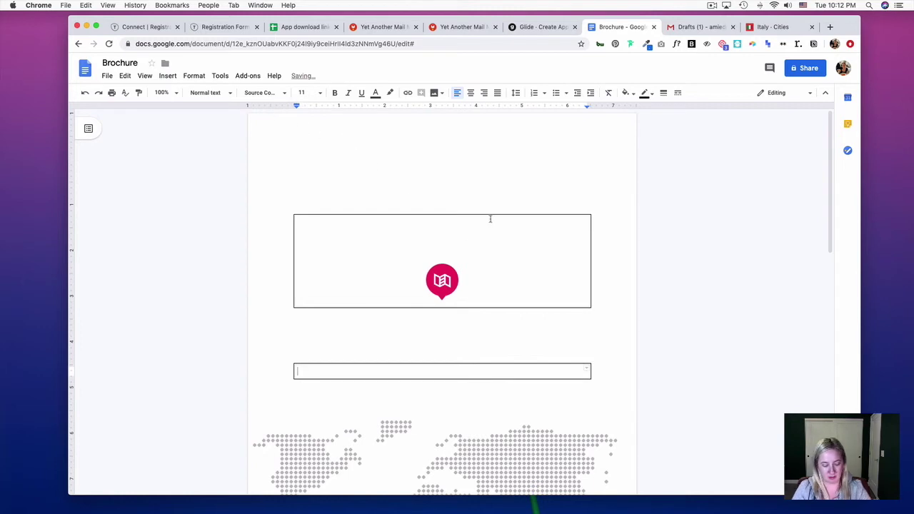
{"action": "type", "text": "H"}
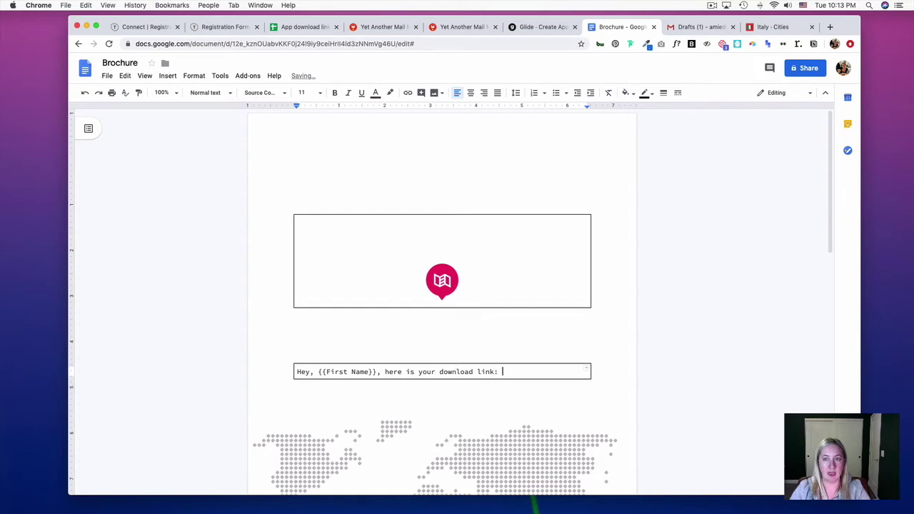
Copy the Italy app's link from Glide's Share app page and return to the Brochure
{"action": "left_click", "coordinate": [766, 28]}
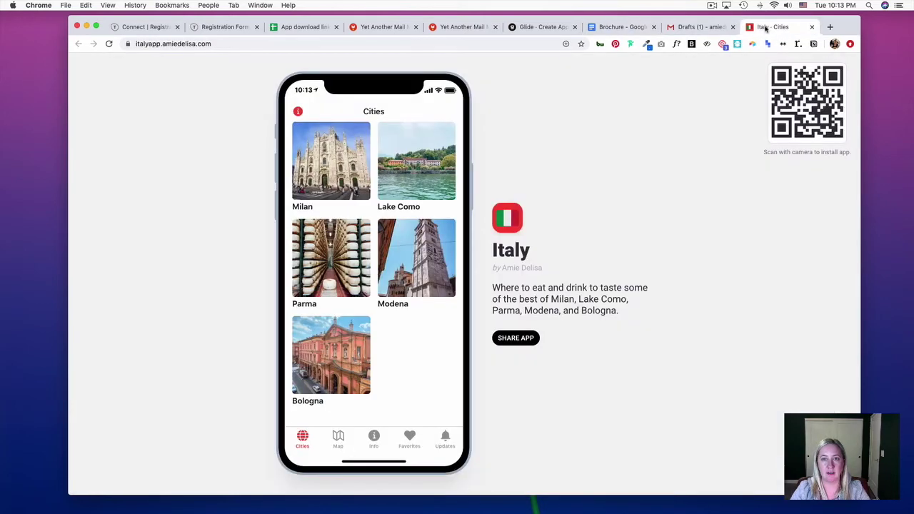
{"action": "left_click", "coordinate": [561, 27]}
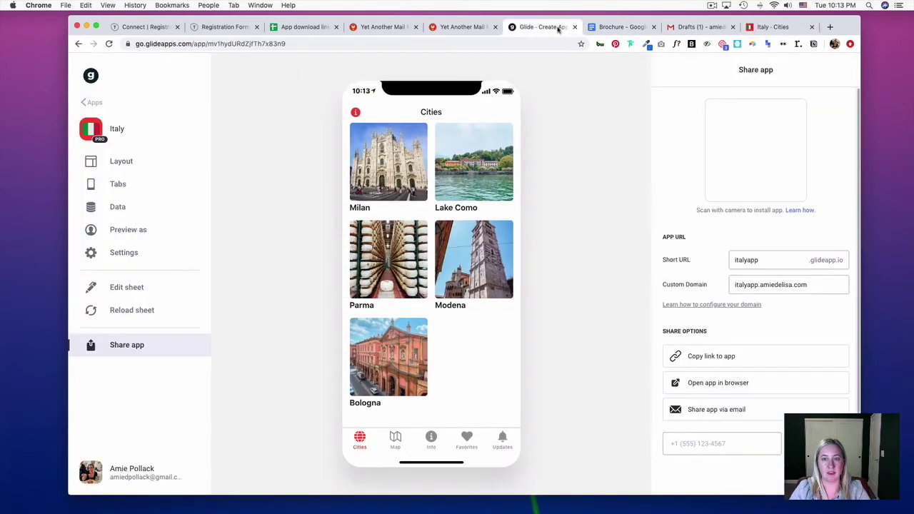
{"action": "left_click", "coordinate": [727, 357]}
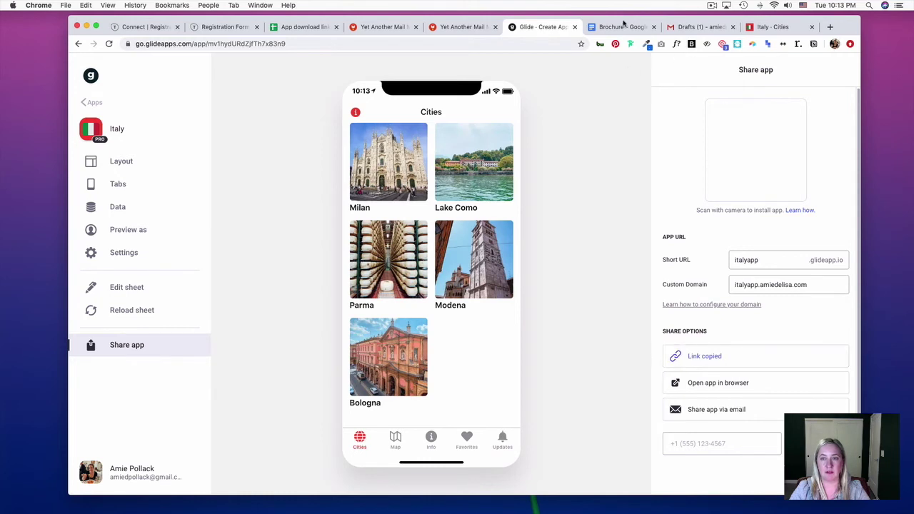
{"action": "left_click", "coordinate": [592, 27]}
Paste the app link into the greeting box, distribute its rows evenly and centre the text
{"action": "scroll", "coordinate": [519, 273], "scroll_direction": "down", "scroll_amount": 1}
{"action": "key", "text": "super+v"}
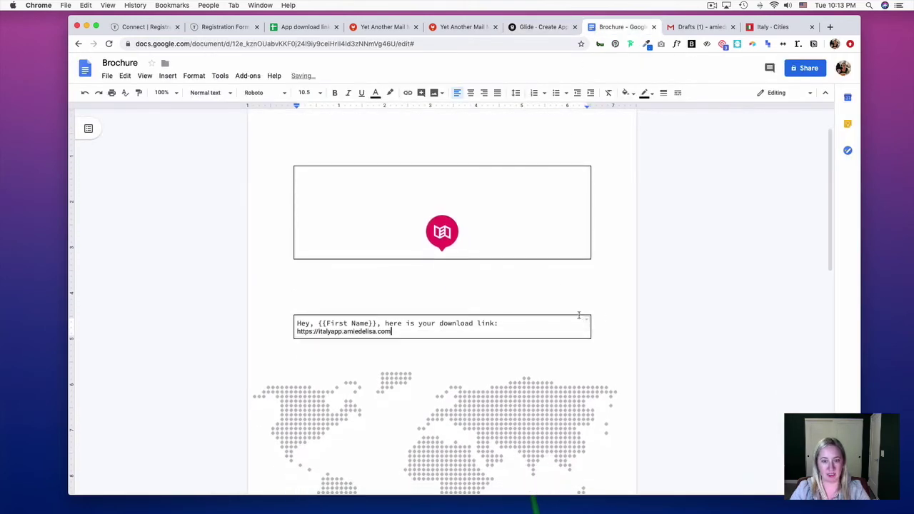
{"action": "left_click_drag", "start_coordinate": [400, 333], "coordinate": [289, 329]}
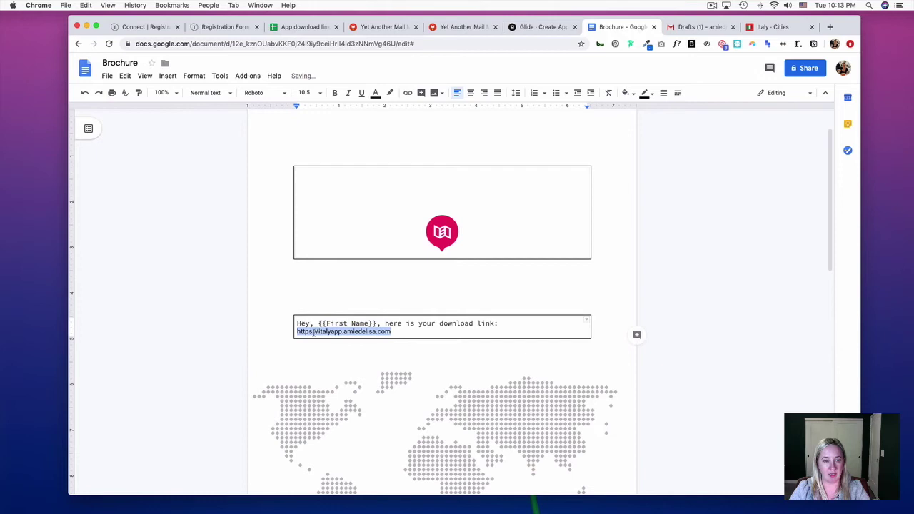
{"action": "right_click", "coordinate": [313, 333]}
{"action": "left_click", "coordinate": [357, 390]}
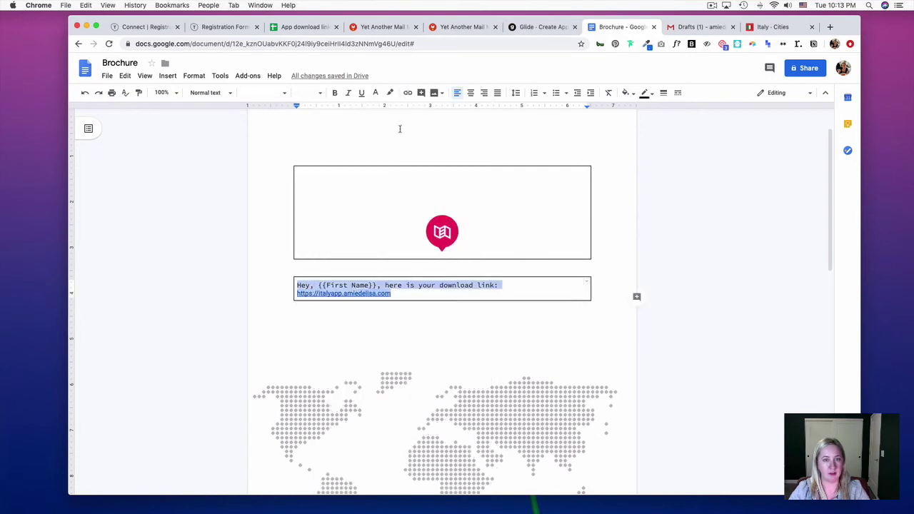
{"action": "left_click", "coordinate": [472, 93]}
Delete the GO-GO TRAVEL title beneath the greeting box
{"action": "left_click", "coordinate": [473, 315]}
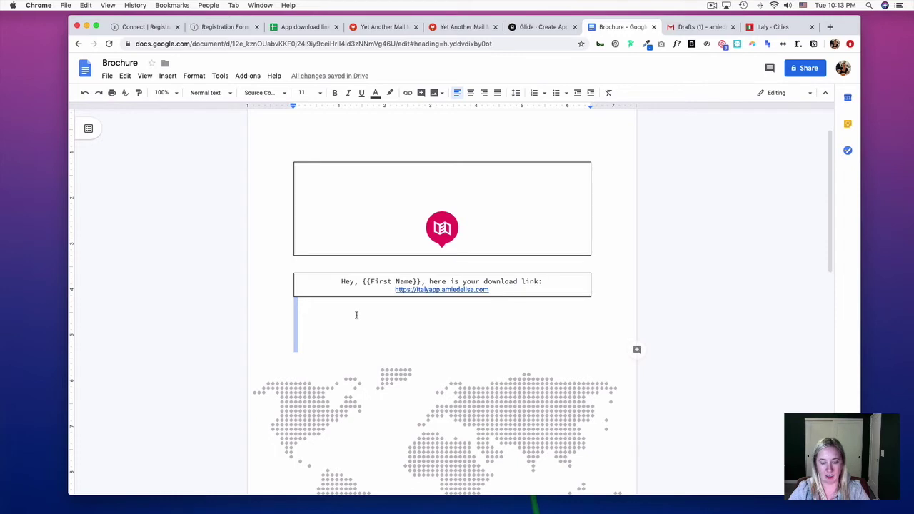
{"action": "key", "text": "super+v"}
{"action": "left_click", "coordinate": [446, 316]}
{"action": "left_click", "coordinate": [636, 327]}
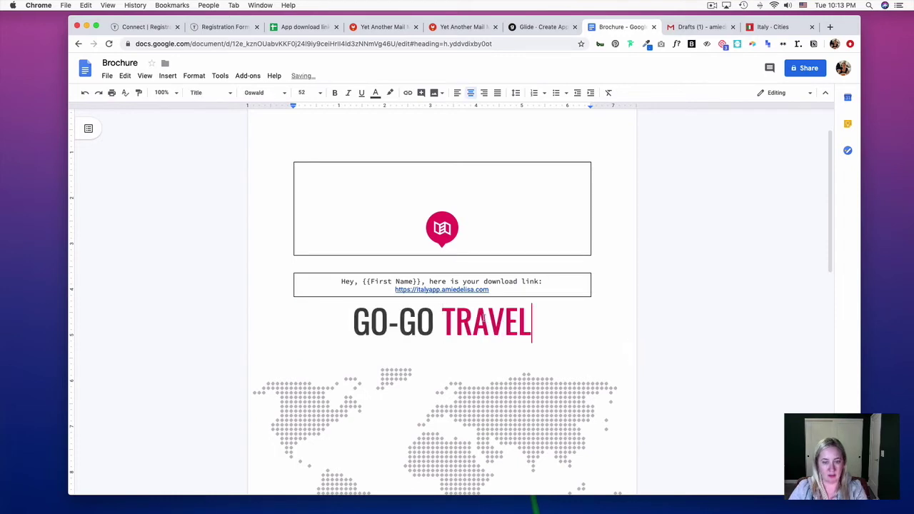
{"action": "key", "text": "super+shift+Left"}
{"action": "key", "text": "BackSpace"}
{"action": "left_click", "coordinate": [190, 76]}
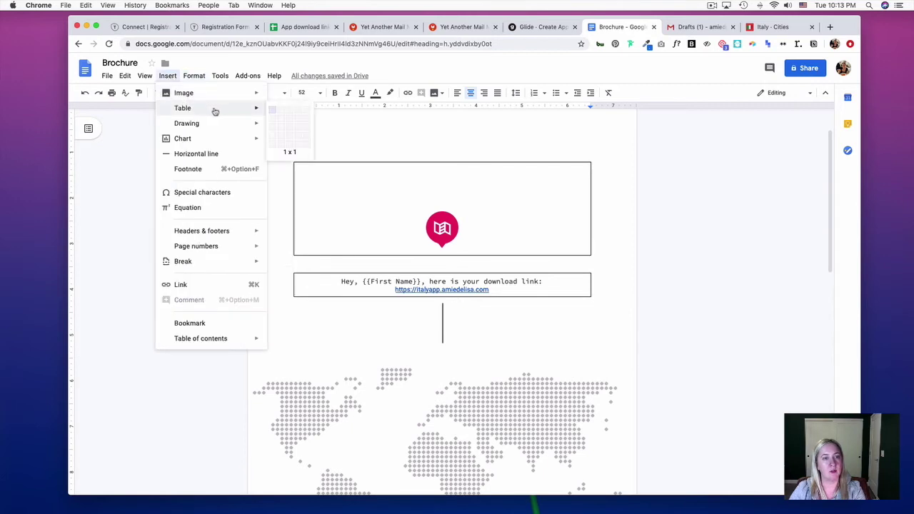
Cut the world map from the first-page footer and paste it into the empty box
{"action": "scroll", "coordinate": [273, 113], "scroll_direction": "down", "scroll_amount": 2}
{"action": "scroll", "coordinate": [278, 115], "scroll_direction": "down", "scroll_amount": 5}
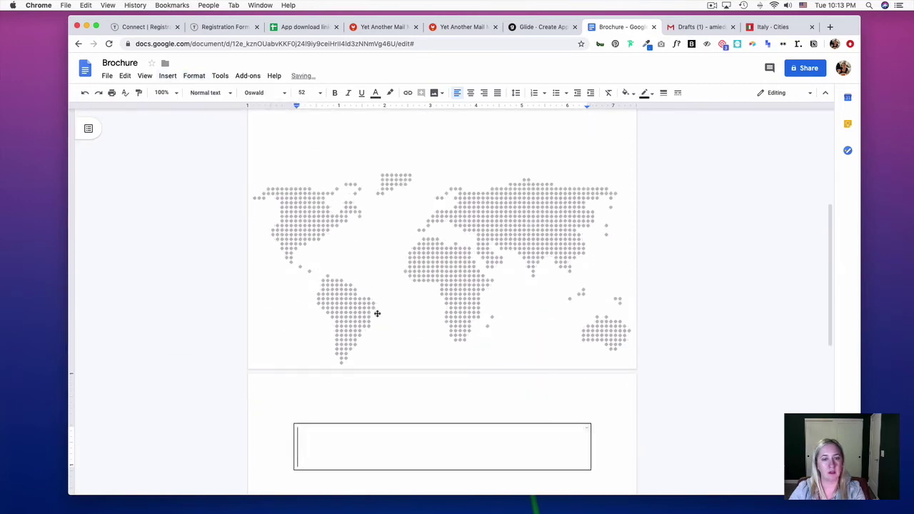
{"action": "left_click", "coordinate": [453, 278]}
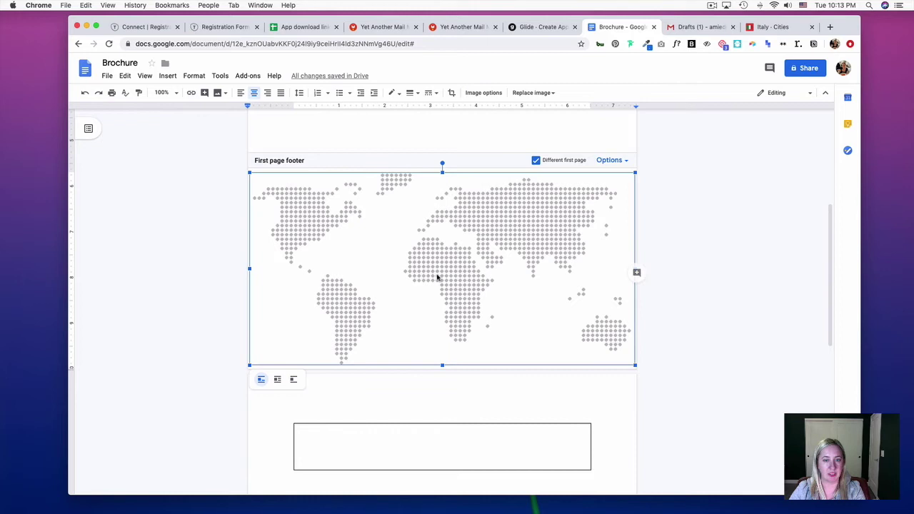
{"action": "scroll", "coordinate": [468, 200], "scroll_direction": "down", "scroll_amount": 3}
{"action": "scroll", "coordinate": [461, 317], "scroll_direction": "up", "scroll_amount": 2}
{"action": "scroll", "coordinate": [462, 316], "scroll_direction": "up", "scroll_amount": 1}
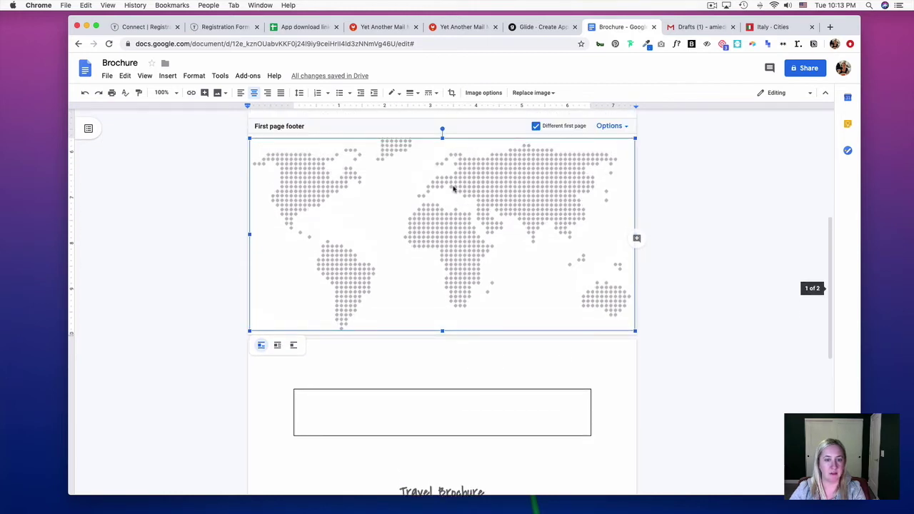
{"action": "key", "text": "ctrl+x"}
{"action": "left_click", "coordinate": [406, 411]}
{"action": "key", "text": "ctrl+v"}
Delete the Travel Brochure subtitle
{"action": "scroll", "coordinate": [410, 402], "scroll_direction": "down", "scroll_amount": 5}
{"action": "triple_click", "coordinate": [462, 357]}
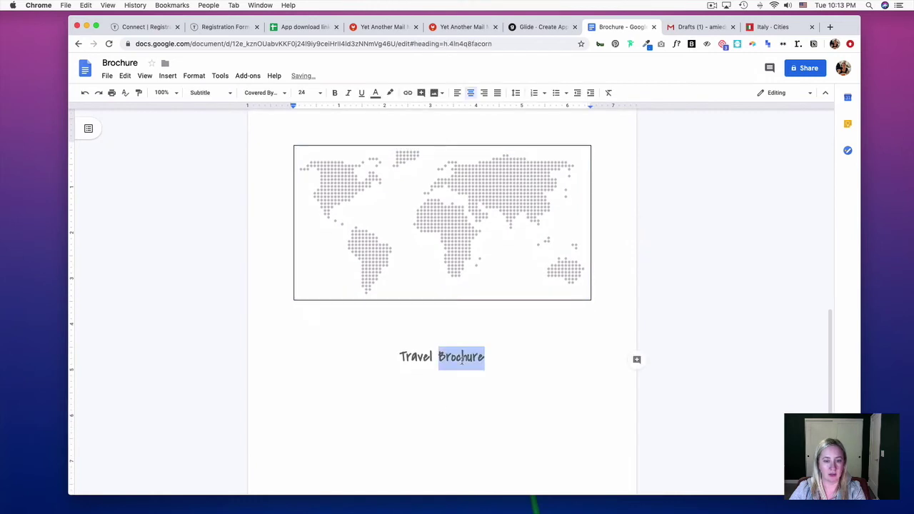
{"action": "key", "text": "BackSpace"}
{"action": "scroll", "coordinate": [462, 362], "scroll_direction": "up", "scroll_amount": 2}
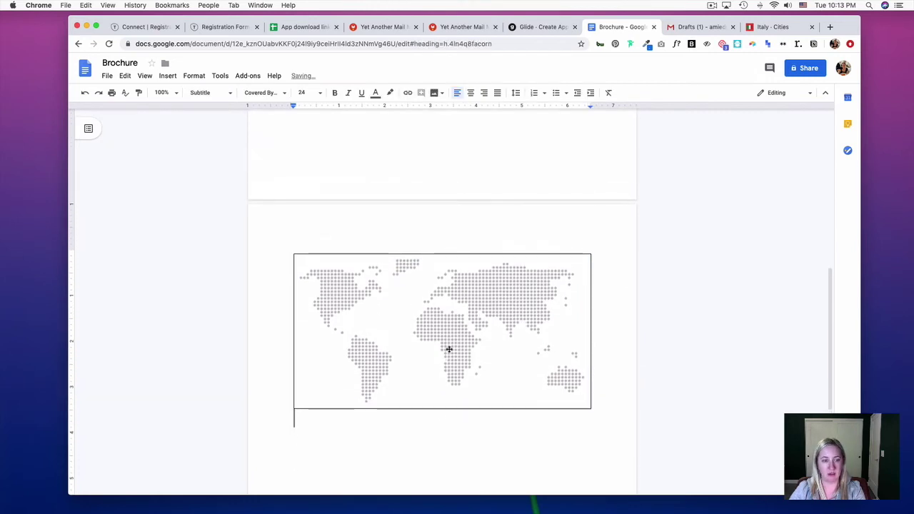
{"action": "scroll", "coordinate": [447, 350], "scroll_direction": "up", "scroll_amount": 5}
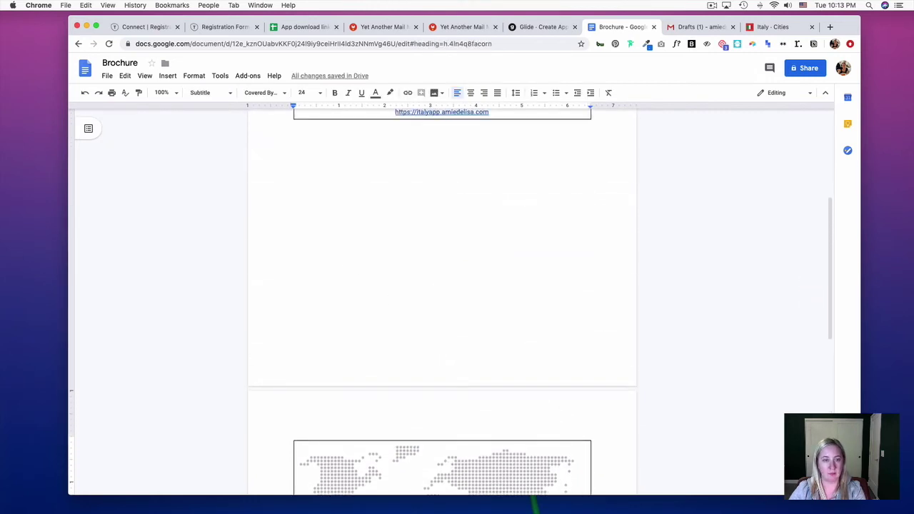
Remove the first-page footer through the footer's Options menu
{"action": "left_click", "coordinate": [400, 312]}
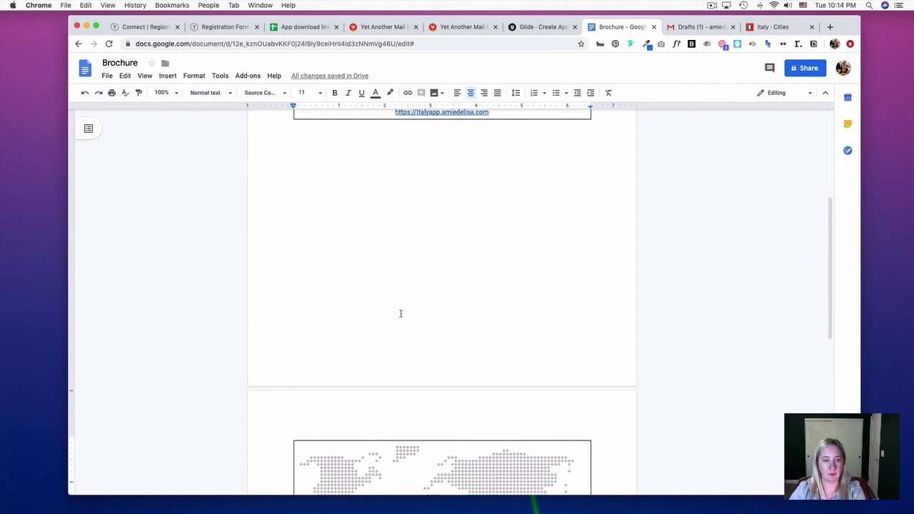
{"action": "double_click", "coordinate": [400, 313]}
{"action": "left_click", "coordinate": [612, 190]}
{"action": "left_click", "coordinate": [626, 240]}
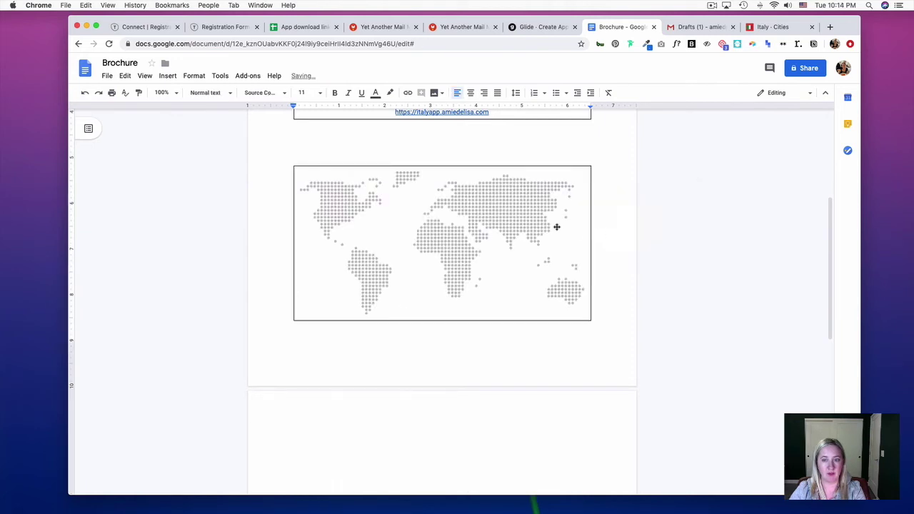
{"action": "scroll", "coordinate": [442, 255], "scroll_direction": "up", "scroll_amount": 2}
Clear the formatting of the empty line above the world map
{"action": "left_click", "coordinate": [437, 243]}
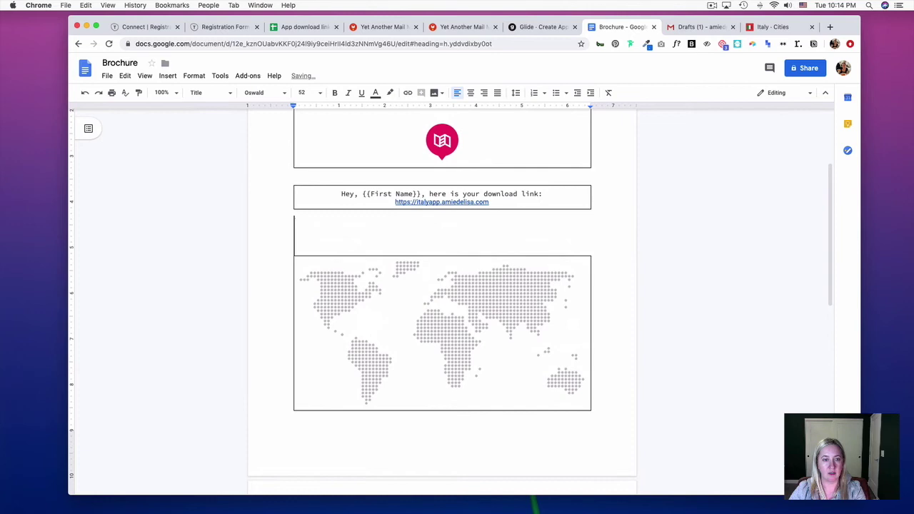
{"action": "left_click", "coordinate": [187, 75]}
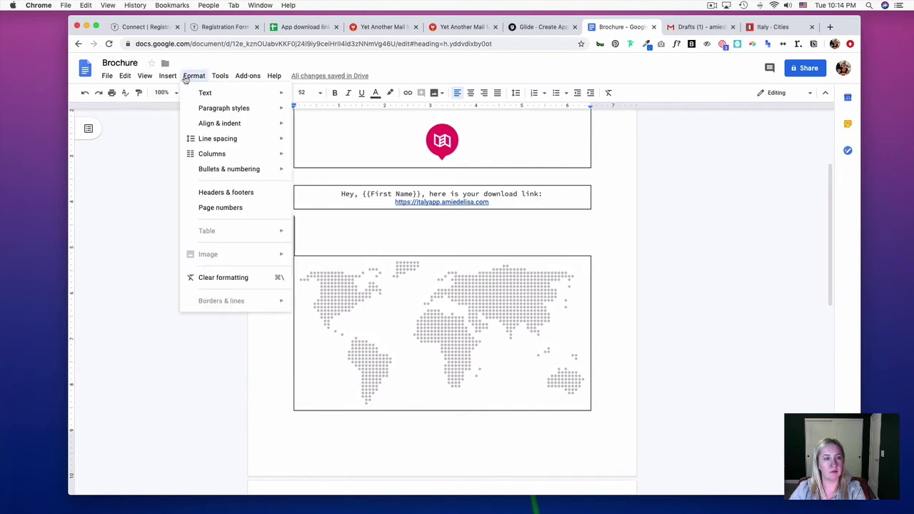
{"action": "left_click", "coordinate": [240, 277]}
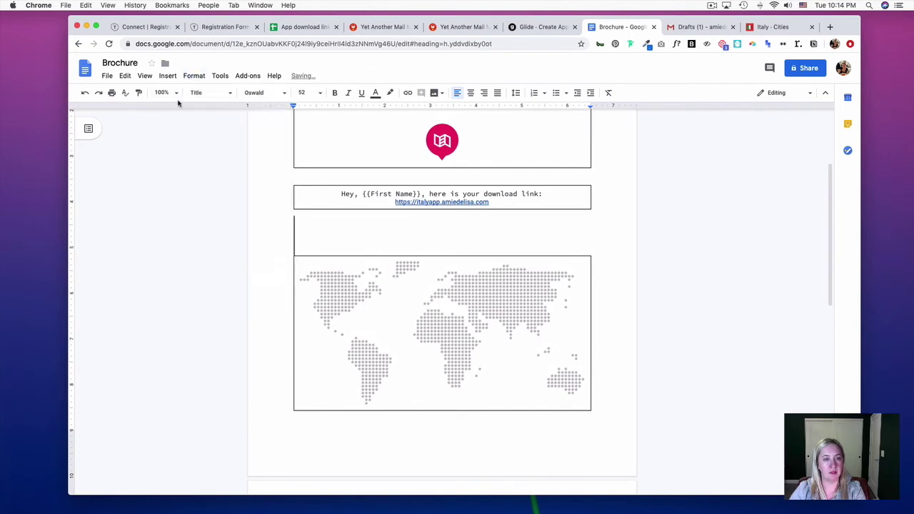
{"action": "left_click", "coordinate": [189, 76]}
{"action": "mouse_move", "coordinate": [235, 145]}
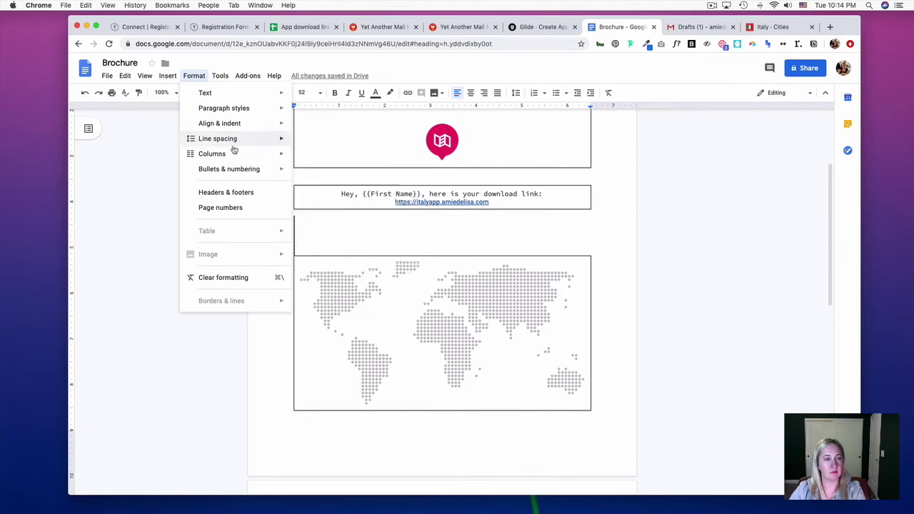
{"action": "left_click", "coordinate": [442, 275]}
{"action": "scroll", "coordinate": [423, 285], "scroll_direction": "up", "scroll_amount": 3}
Set the logo box's table border colour to white so it disappears
{"action": "scroll", "coordinate": [443, 257], "scroll_direction": "down", "scroll_amount": 3}
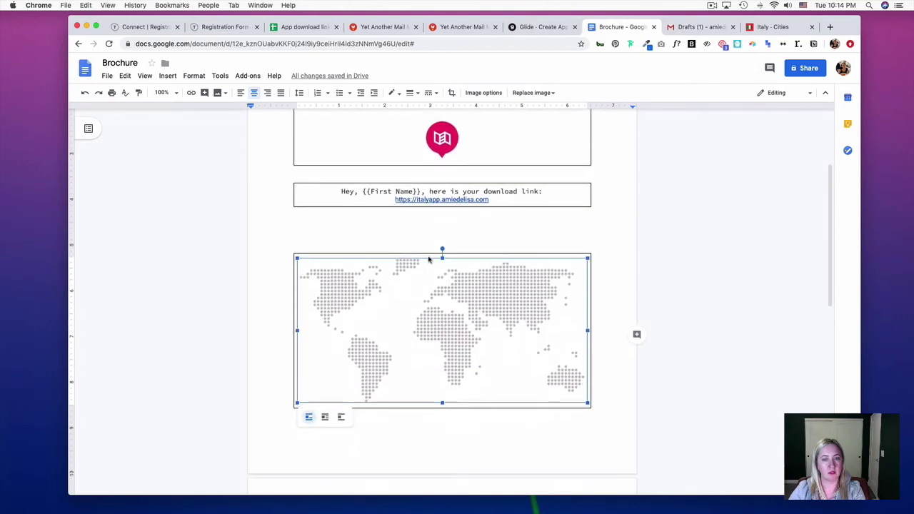
{"action": "scroll", "coordinate": [460, 230], "scroll_direction": "up", "scroll_amount": 2}
{"action": "right_click", "coordinate": [539, 205]}
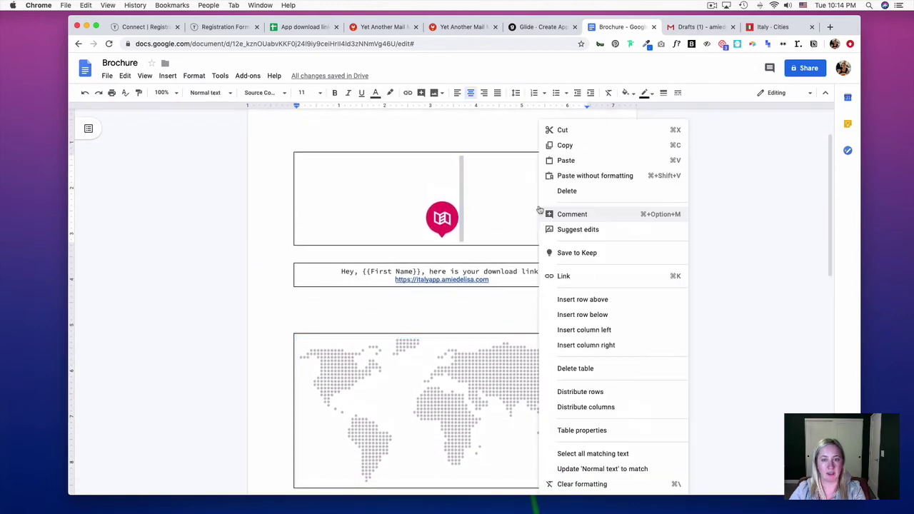
{"action": "left_click", "coordinate": [618, 431]}
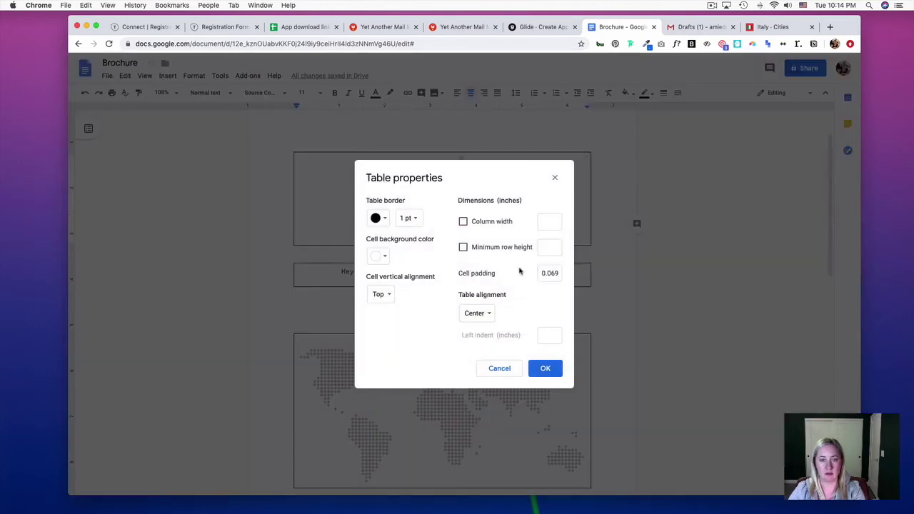
{"action": "left_click", "coordinate": [379, 218]}
{"action": "left_click", "coordinate": [472, 243]}
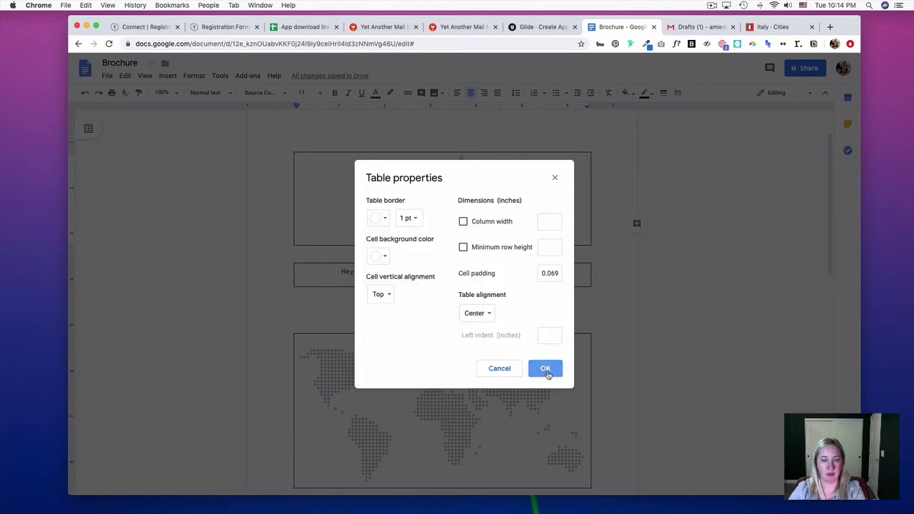
{"action": "left_click", "coordinate": [546, 369]}
Give the download-link table a white border in Table properties
{"action": "right_click", "coordinate": [557, 281]}
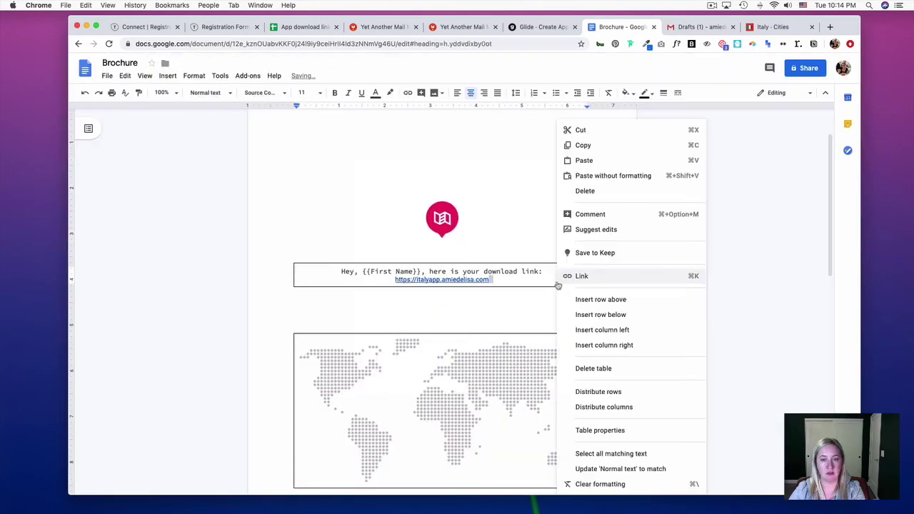
{"action": "left_click", "coordinate": [606, 430]}
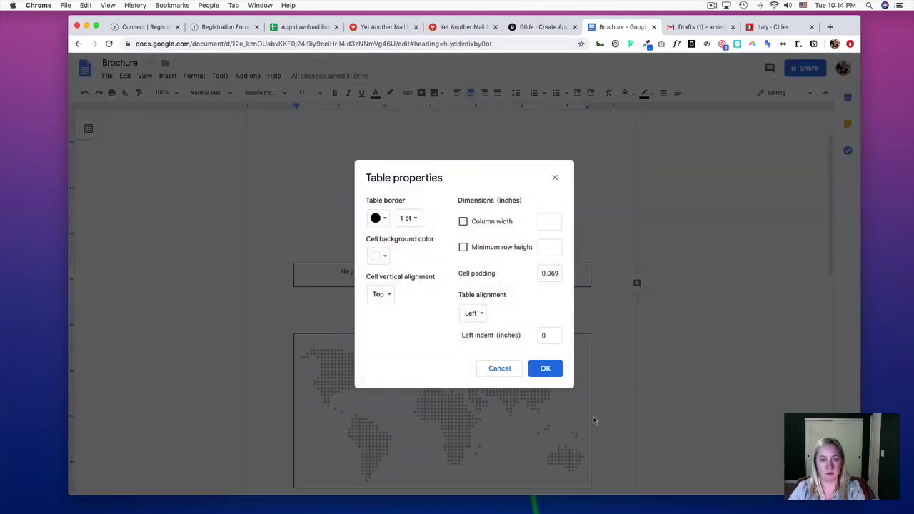
{"action": "left_click", "coordinate": [379, 218]}
{"action": "left_click", "coordinate": [472, 243]}
{"action": "left_click", "coordinate": [545, 368]}
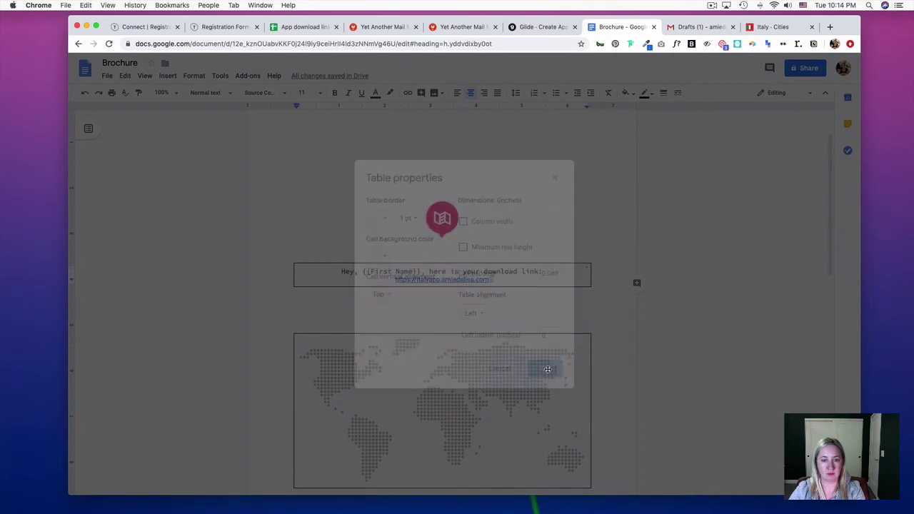
Set the world-map table's border colour to white as well
{"action": "right_click", "coordinate": [564, 364]}
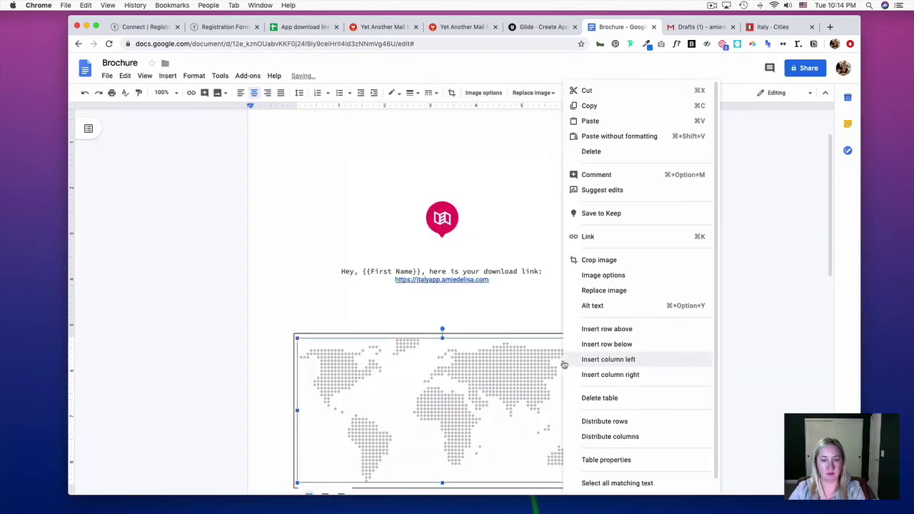
{"action": "scroll", "coordinate": [611, 460], "scroll_direction": "down", "scroll_amount": 1}
{"action": "left_click", "coordinate": [613, 445]}
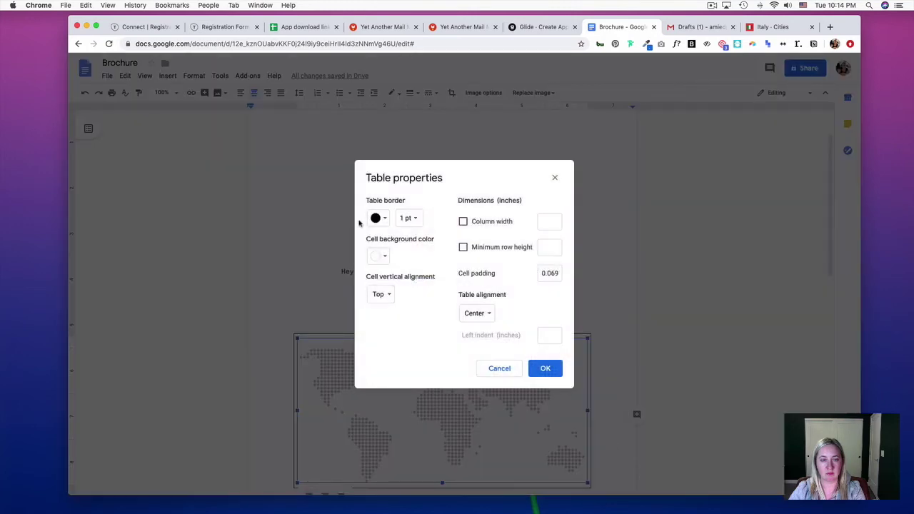
{"action": "left_click", "coordinate": [382, 219]}
{"action": "left_click", "coordinate": [463, 241]}
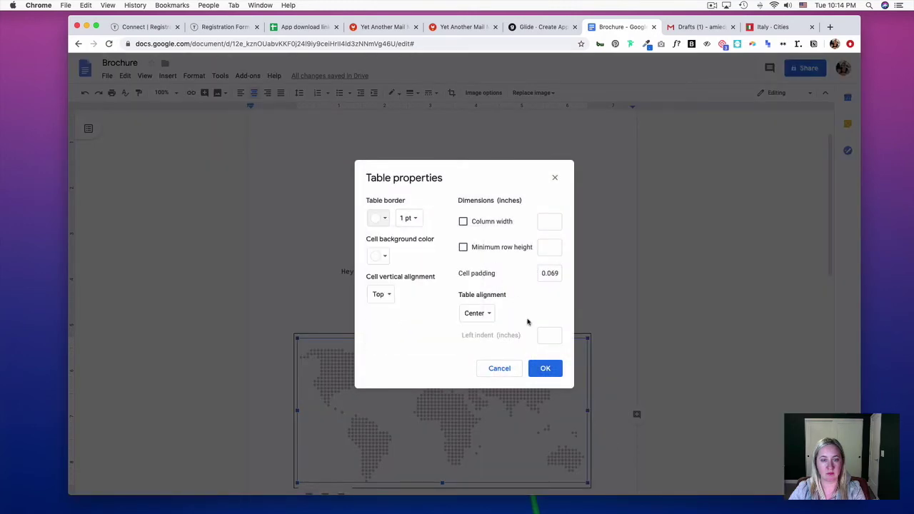
{"action": "left_click", "coordinate": [544, 368]}
{"action": "scroll", "coordinate": [468, 185], "scroll_direction": "down", "scroll_amount": 2}
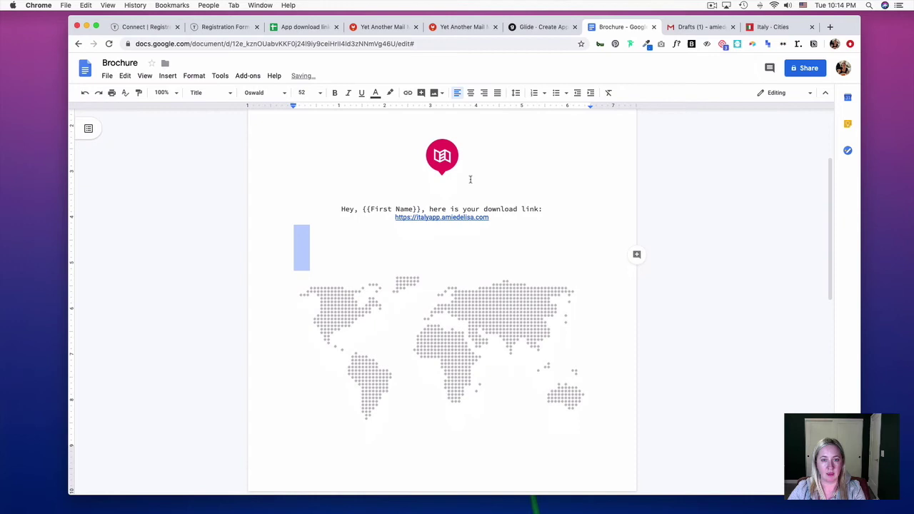
Delete the empty lines on page 2 so the blank second page disappears
{"action": "left_click", "coordinate": [442, 156]}
{"action": "scroll", "coordinate": [550, 214], "scroll_direction": "down", "scroll_amount": 6}
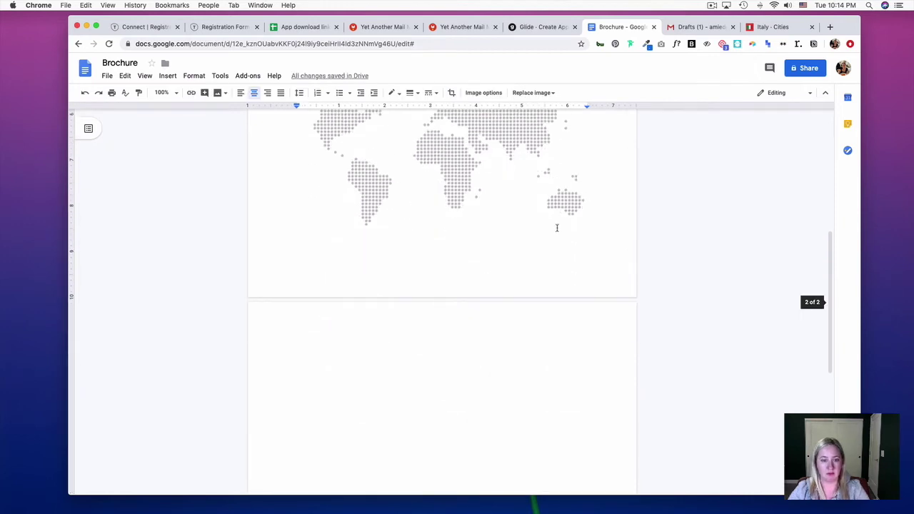
{"action": "left_click", "coordinate": [318, 381]}
{"action": "key", "text": "BackSpace"}
{"action": "key", "text": "BackSpace"}
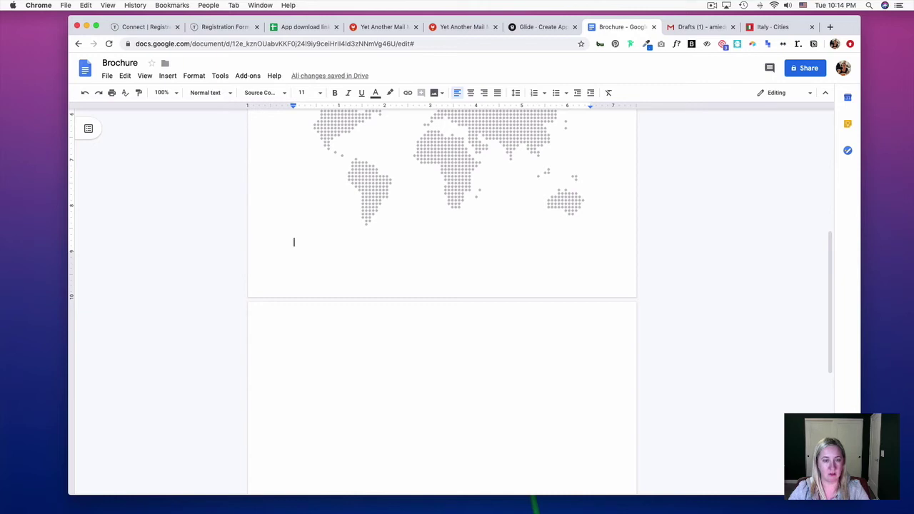
{"action": "scroll", "coordinate": [378, 271], "scroll_direction": "up", "scroll_amount": 4}
{"action": "left_click_drag", "start_coordinate": [378, 250], "coordinate": [378, 278]}
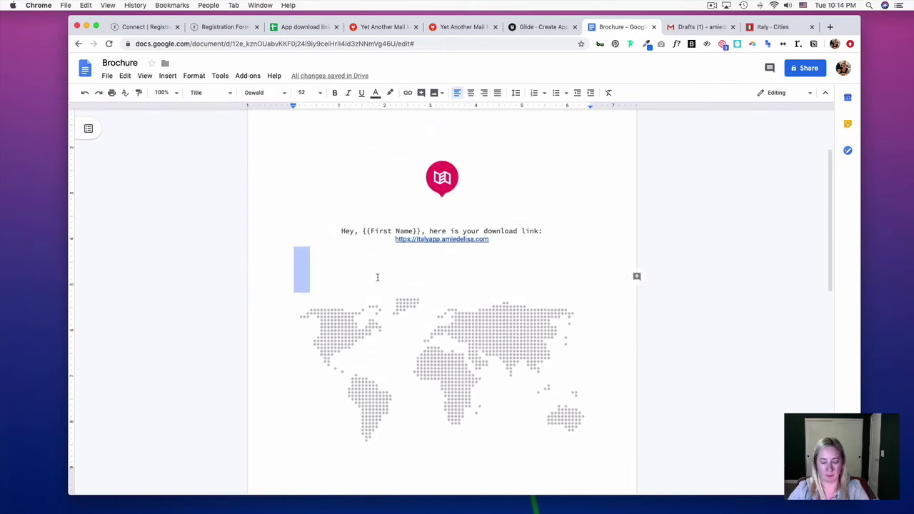
{"action": "scroll", "coordinate": [377, 277], "scroll_direction": "down", "scroll_amount": 10}
{"action": "left_click", "coordinate": [341, 348]}
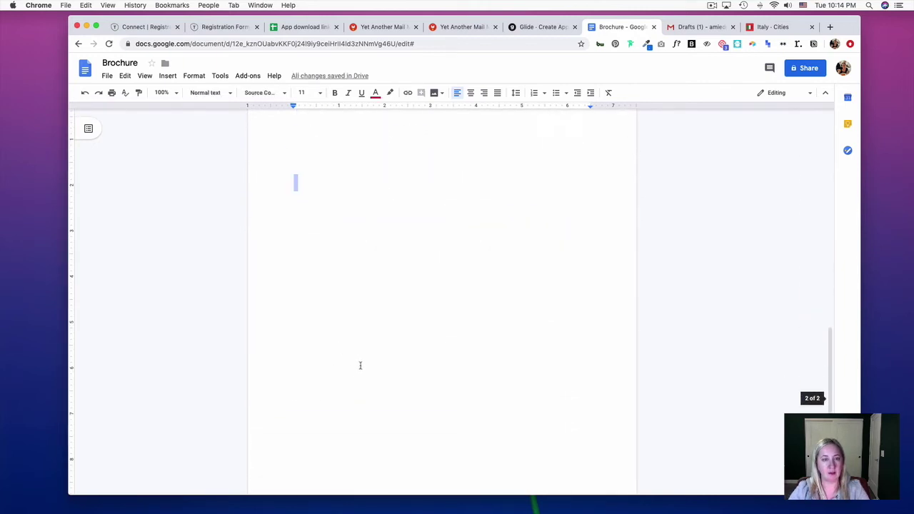
{"action": "scroll", "coordinate": [362, 366], "scroll_direction": "down", "scroll_amount": 1}
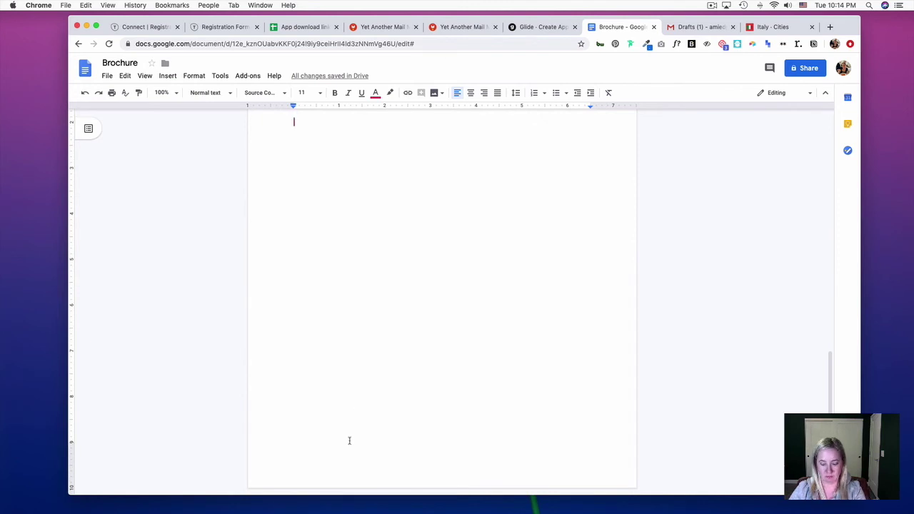
{"action": "key", "text": "BackSpace"}
{"action": "key", "text": "BackSpace"}
{"action": "key", "text": "BackSpace"}
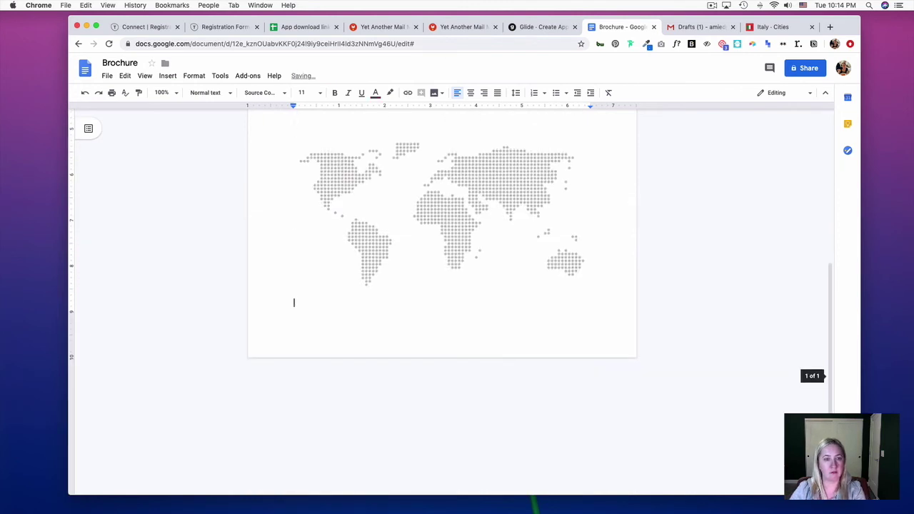
Select all of the brochure content with Cmd+A
{"action": "scroll", "coordinate": [347, 284], "scroll_direction": "up", "scroll_amount": 5}
{"action": "left_click", "coordinate": [374, 265]}
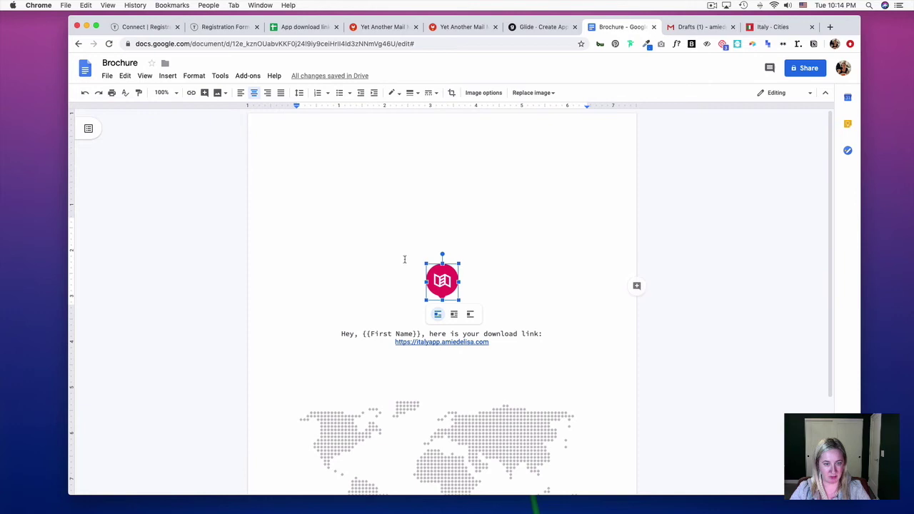
{"action": "double_click", "coordinate": [425, 368]}
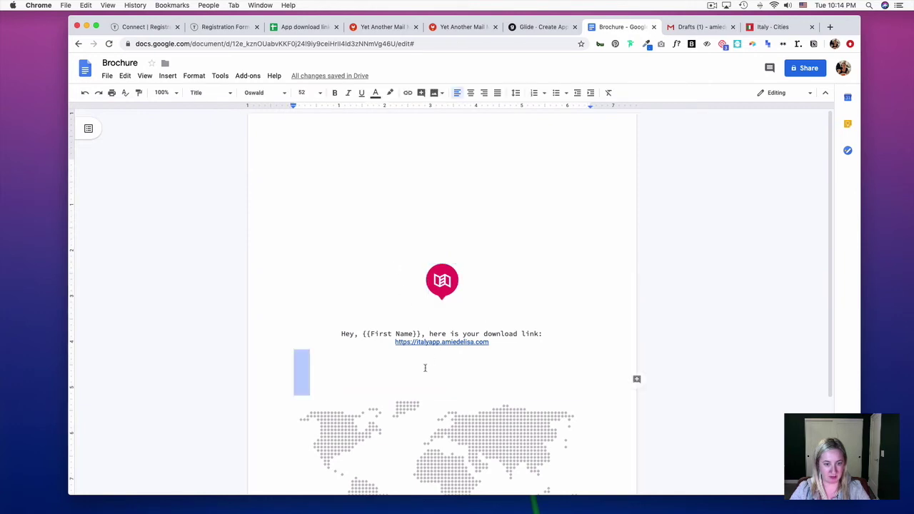
{"action": "key", "text": "super+a"}
{"action": "key", "text": "super+c"}
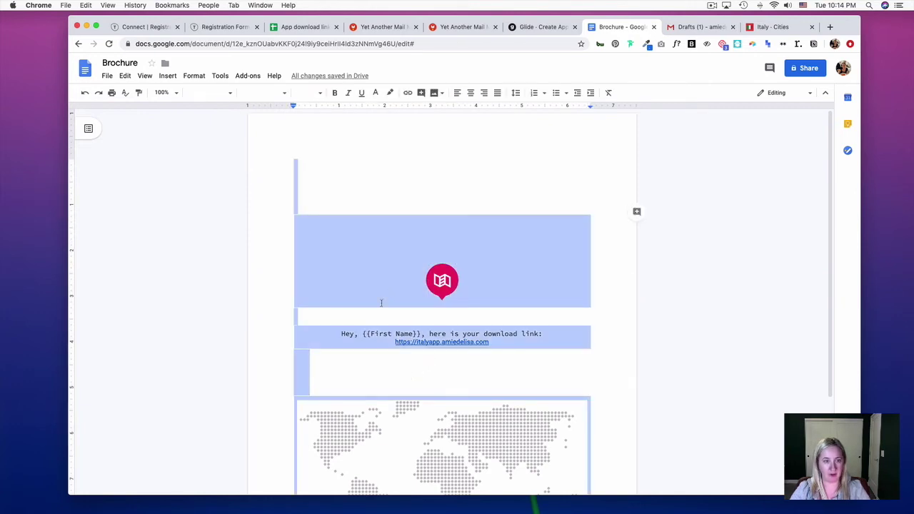
Start a full-size Gmail message and paste the copied brochure into its body
{"action": "left_click", "coordinate": [714, 27]}
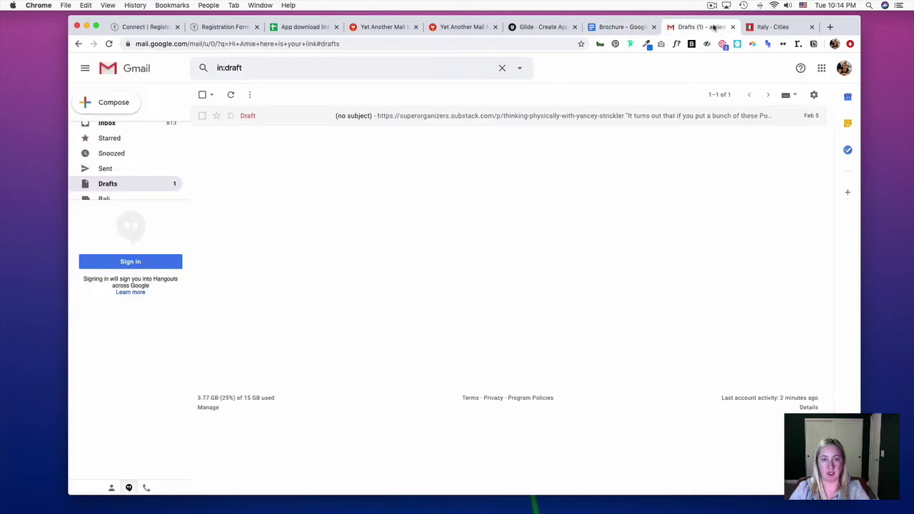
{"action": "left_click", "coordinate": [109, 102]}
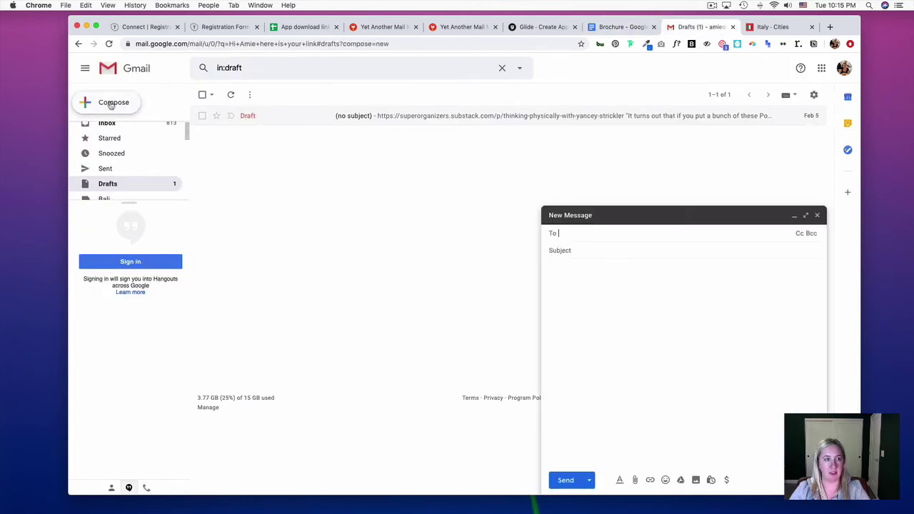
{"action": "left_click", "coordinate": [805, 215]}
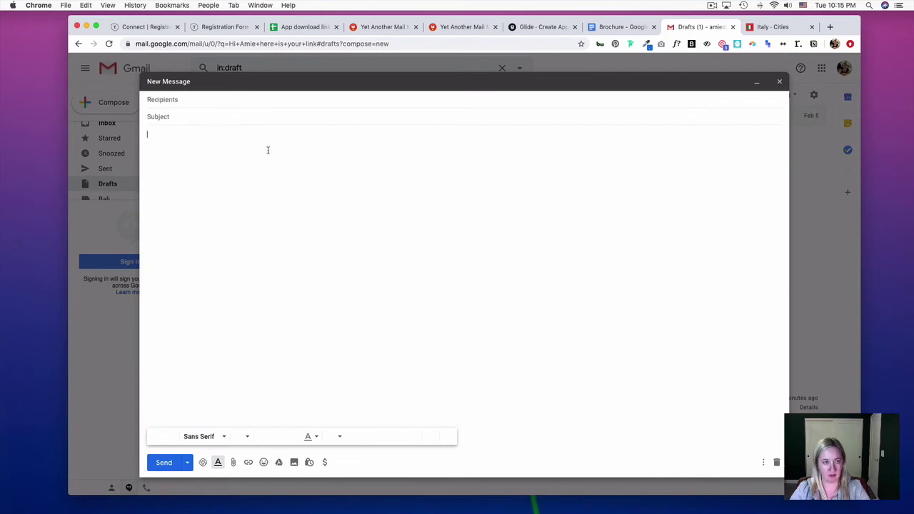
{"action": "key", "text": "super+v"}
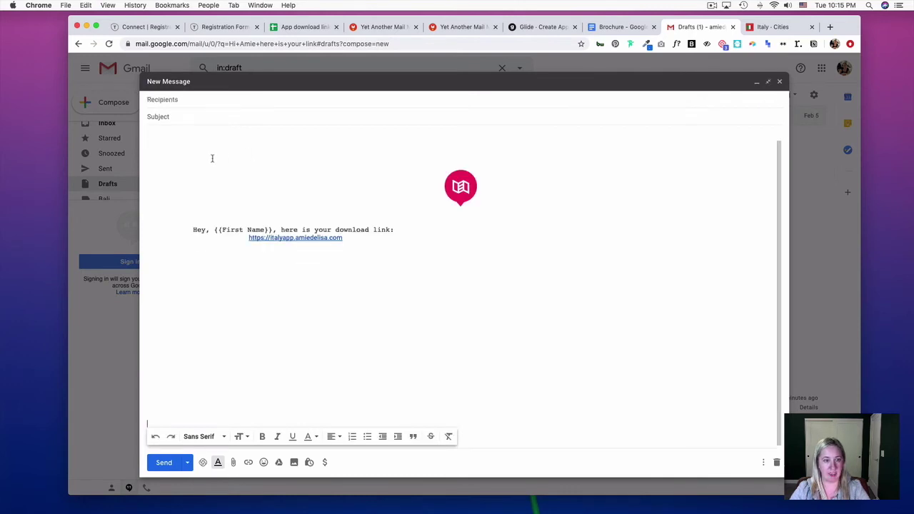
Centre-align the greeting and download link lines in the email body
{"action": "left_click_drag", "start_coordinate": [330, 238], "coordinate": [161, 226]}
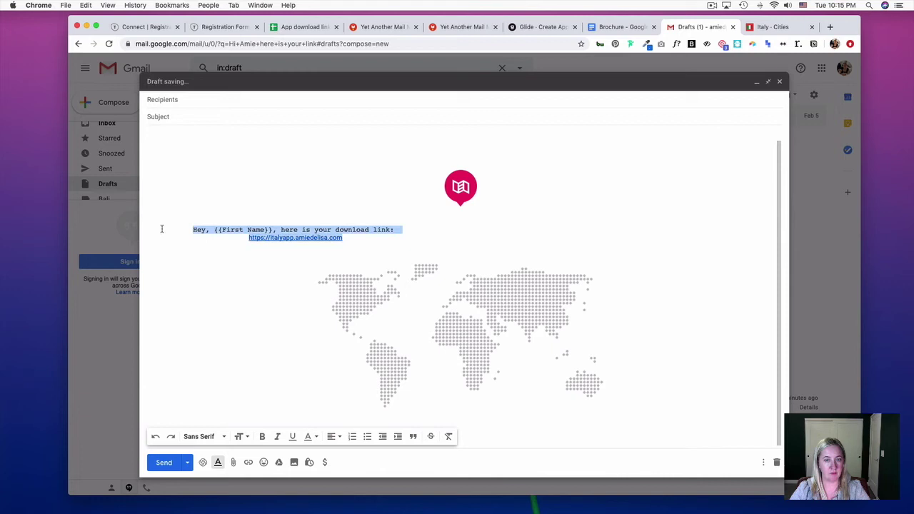
{"action": "left_click", "coordinate": [331, 437]}
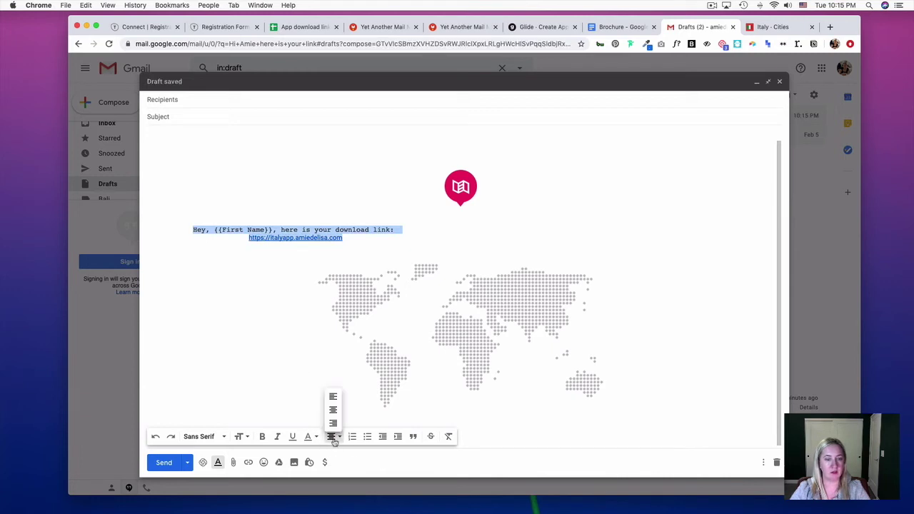
{"action": "left_click", "coordinate": [333, 398]}
{"action": "left_click", "coordinate": [385, 268]}
{"action": "left_click", "coordinate": [184, 229]}
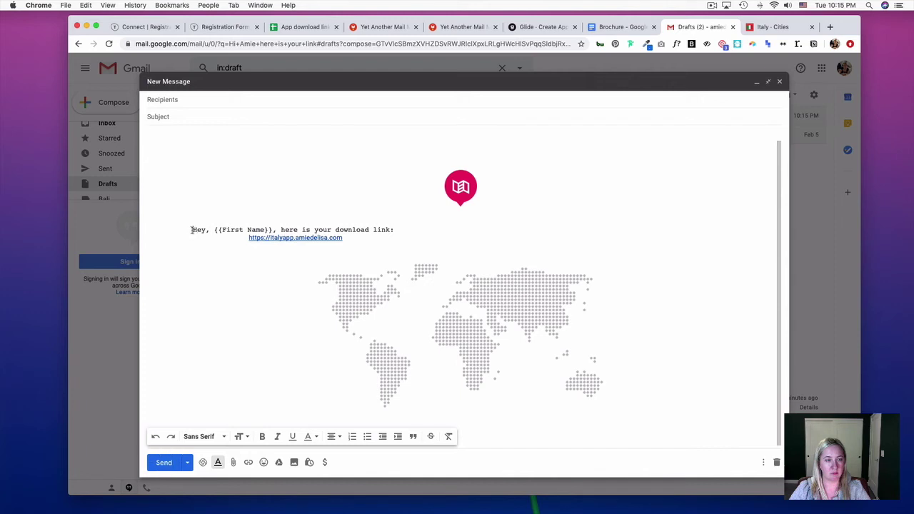
Centre the download-link table on the page through Table properties
{"action": "left_click", "coordinate": [618, 26]}
{"action": "left_click", "coordinate": [484, 368]}
{"action": "left_click", "coordinate": [509, 335]}
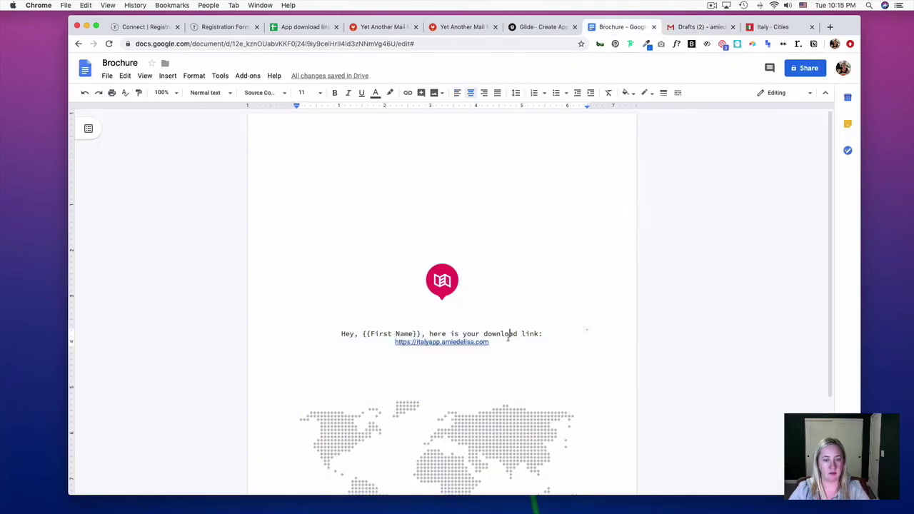
{"action": "left_click", "coordinate": [492, 355]}
{"action": "left_click", "coordinate": [519, 340]}
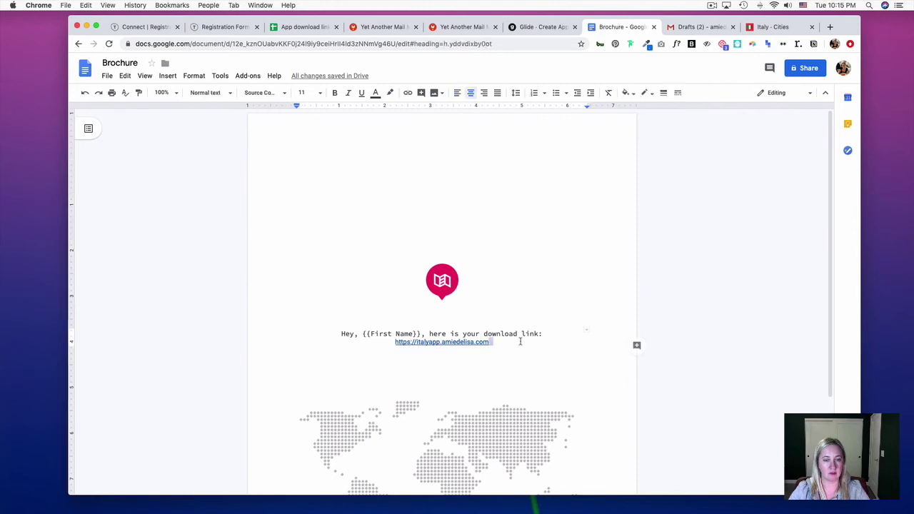
{"action": "right_click", "coordinate": [523, 338]}
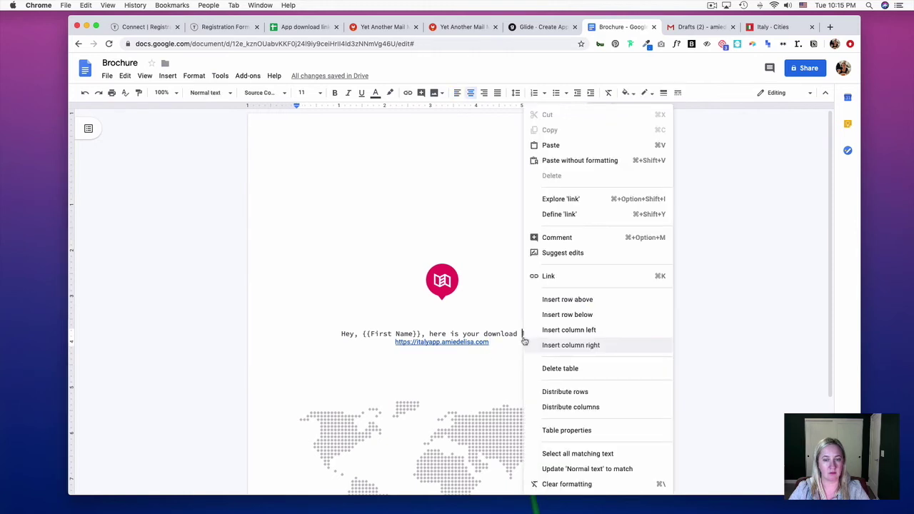
{"action": "left_click", "coordinate": [549, 431]}
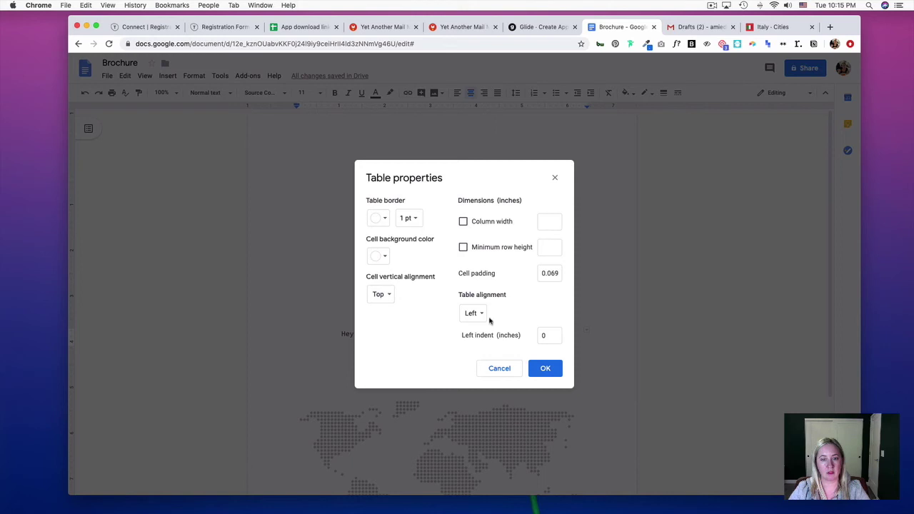
{"action": "left_click", "coordinate": [475, 315]}
{"action": "left_click", "coordinate": [488, 328]}
{"action": "left_click", "coordinate": [545, 367]}
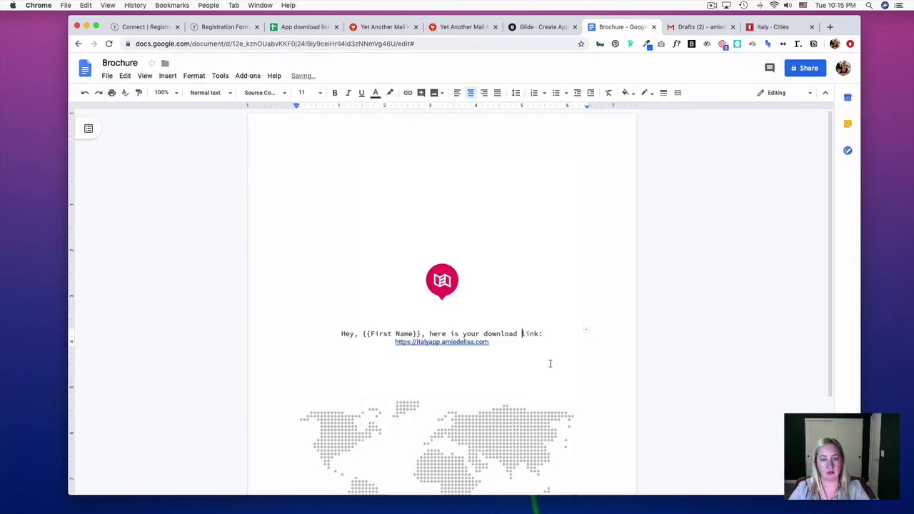
Select the whole Brochure document with Cmd+A for copying
{"action": "left_click", "coordinate": [546, 411]}
{"action": "left_click", "coordinate": [508, 172]}
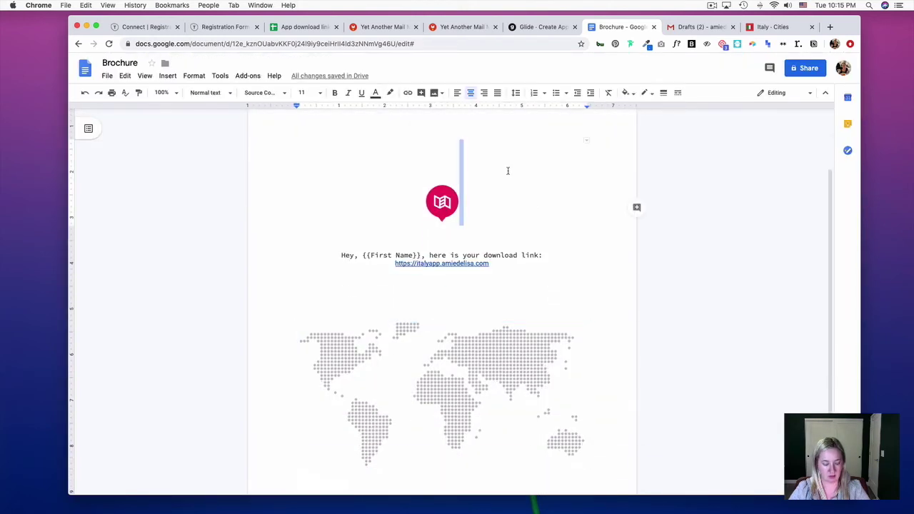
{"action": "key", "text": "super+a"}
{"action": "key", "text": "super+c"}
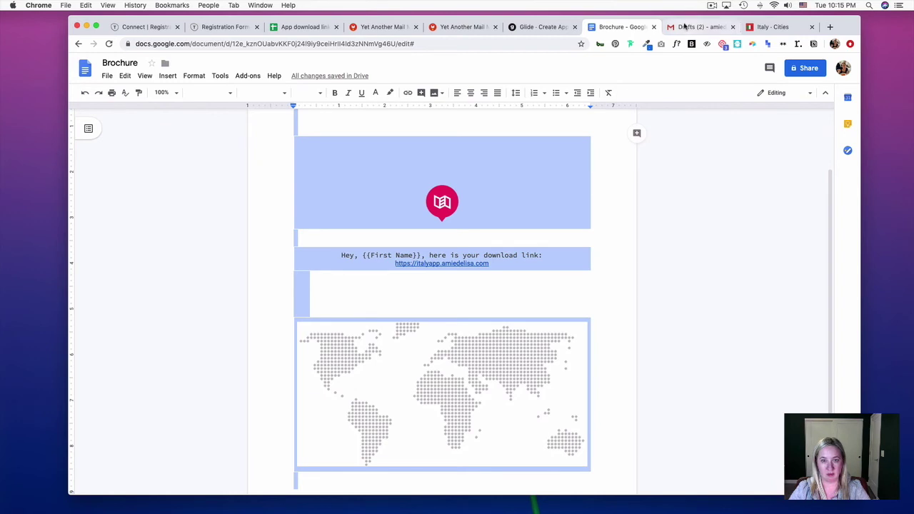
Replace the Gmail draft's body with the pasted brochure
{"action": "left_click", "coordinate": [694, 27]}
{"action": "left_click", "coordinate": [514, 305]}
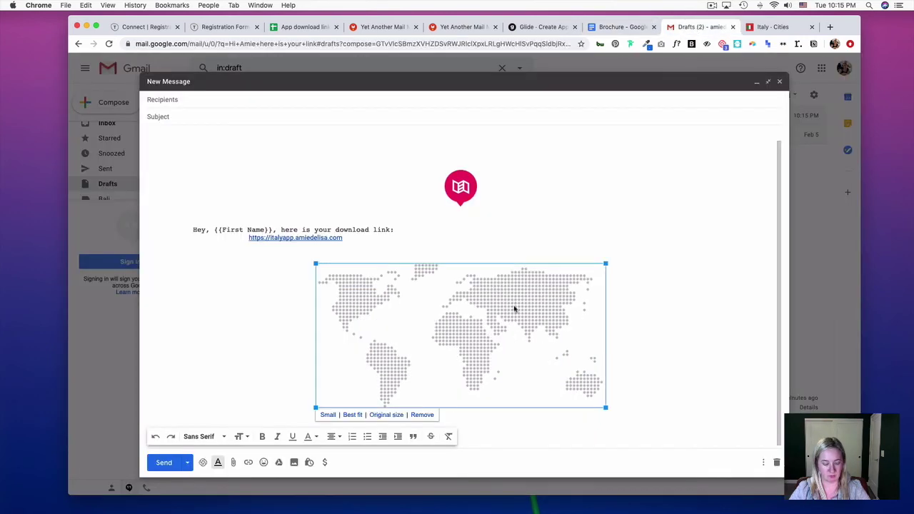
{"action": "key", "text": "super+a"}
{"action": "key", "text": "super+v"}
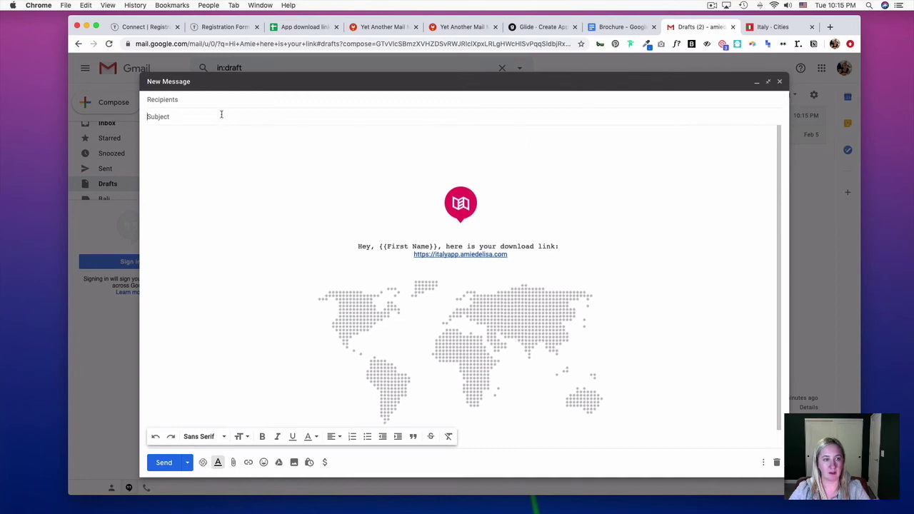
Enter the subject 'Hey, {{First Name}} here is your link', save the draft and star it
{"action": "type", "text": "H"}
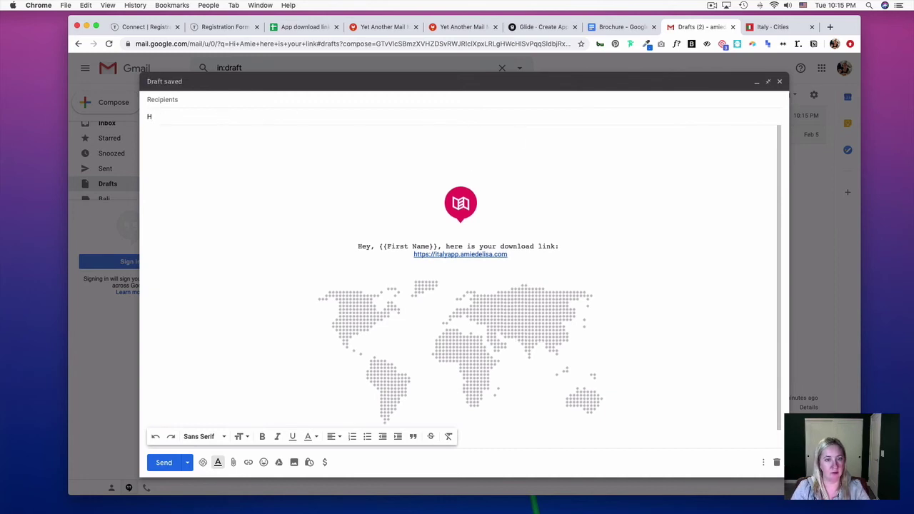
{"action": "type", "text": "ey, {{F"}
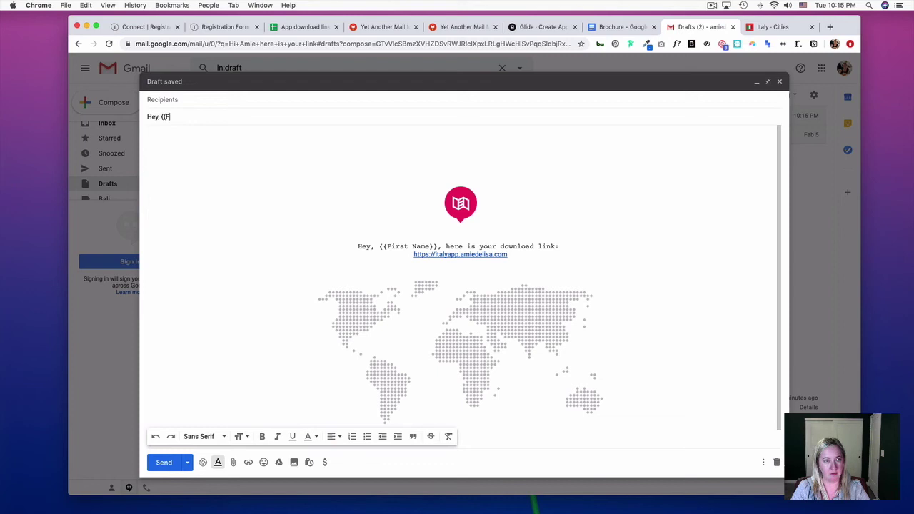
{"action": "type", "text": "irst Name}} here is your link"}
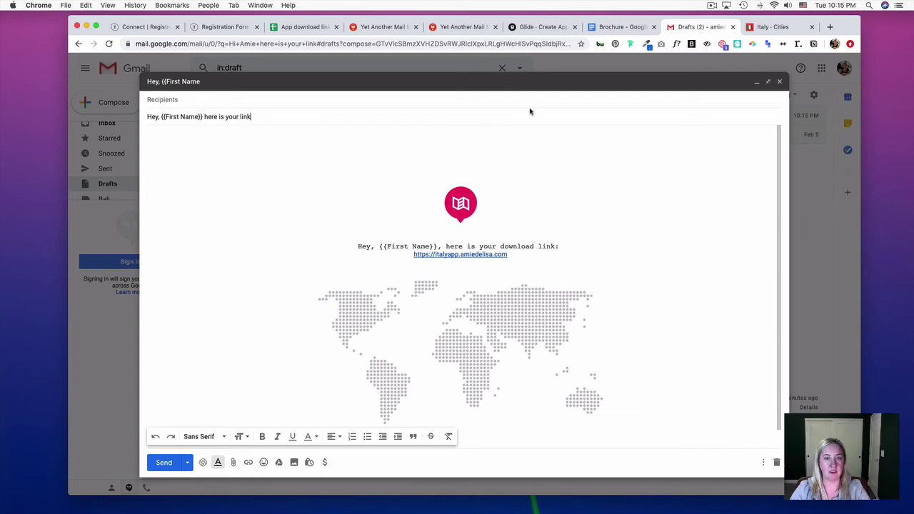
{"action": "left_click", "coordinate": [780, 82]}
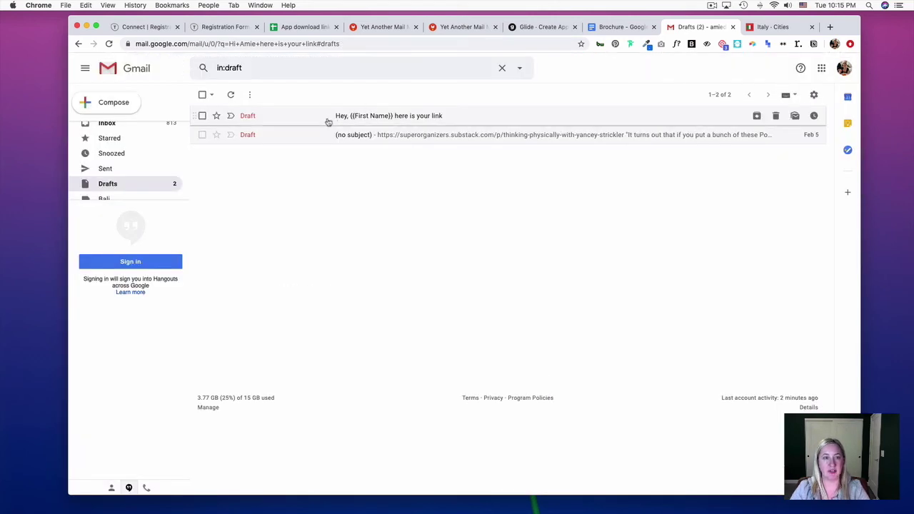
{"action": "left_click", "coordinate": [217, 116]}
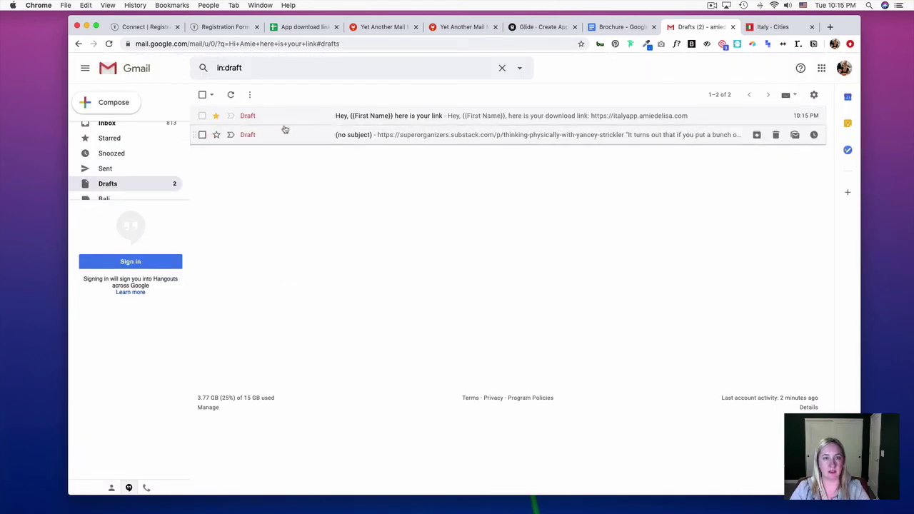
Refresh templates, choose the starred 'Hey, {{First Name}}' draft, and send 1 email
{"action": "left_click", "coordinate": [286, 29]}
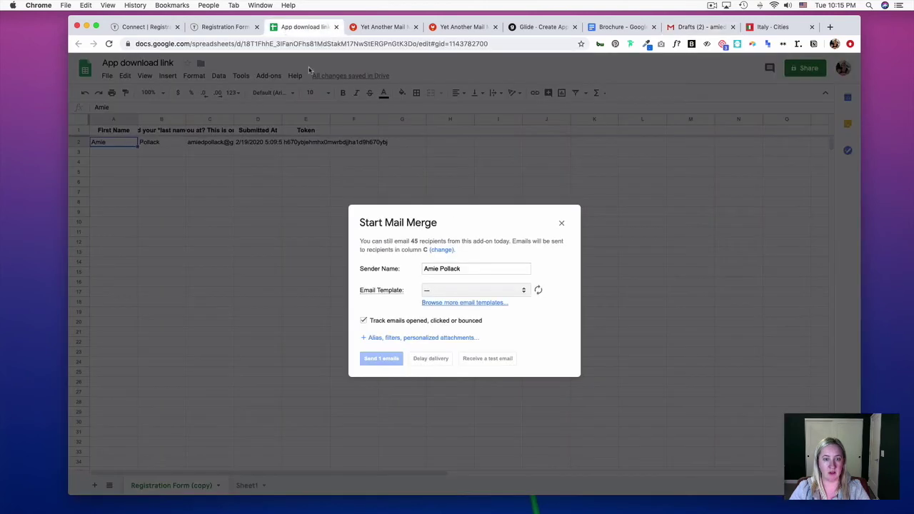
{"action": "left_click", "coordinate": [540, 291]}
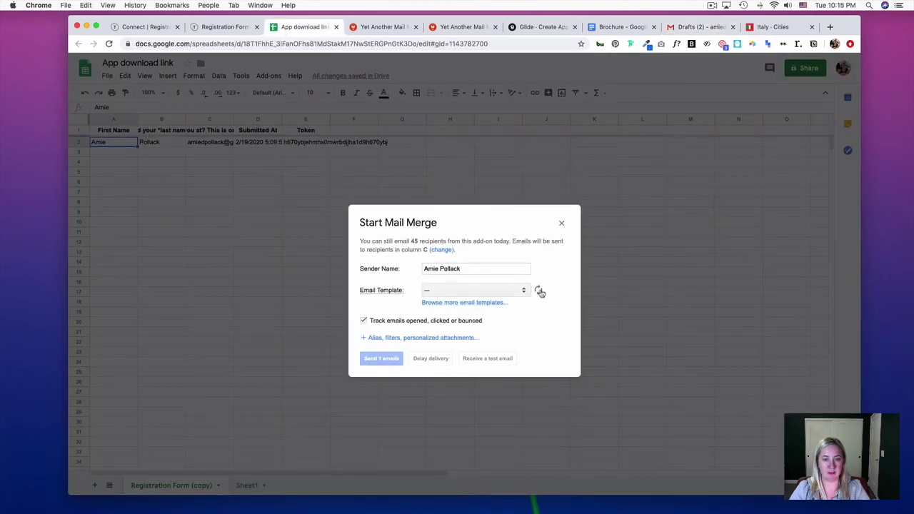
{"action": "left_click", "coordinate": [524, 291]}
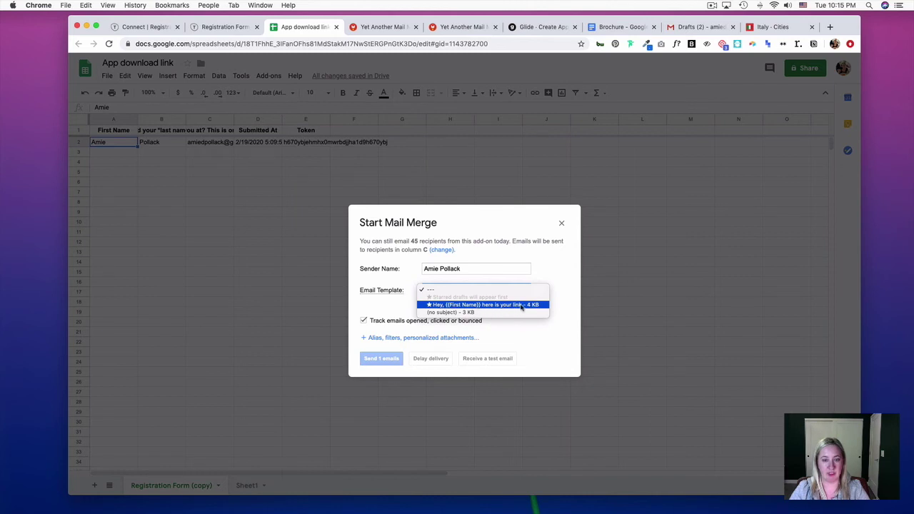
{"action": "left_click", "coordinate": [522, 305]}
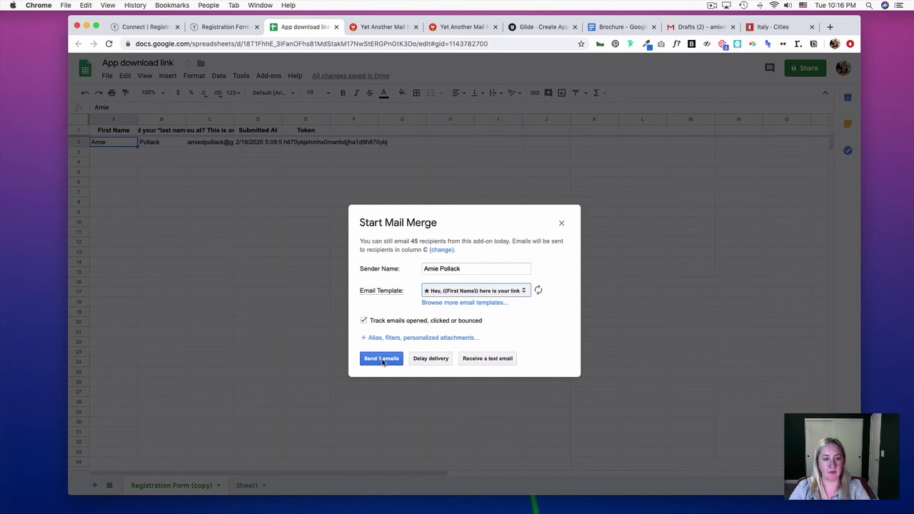
{"action": "left_click", "coordinate": [383, 360]}
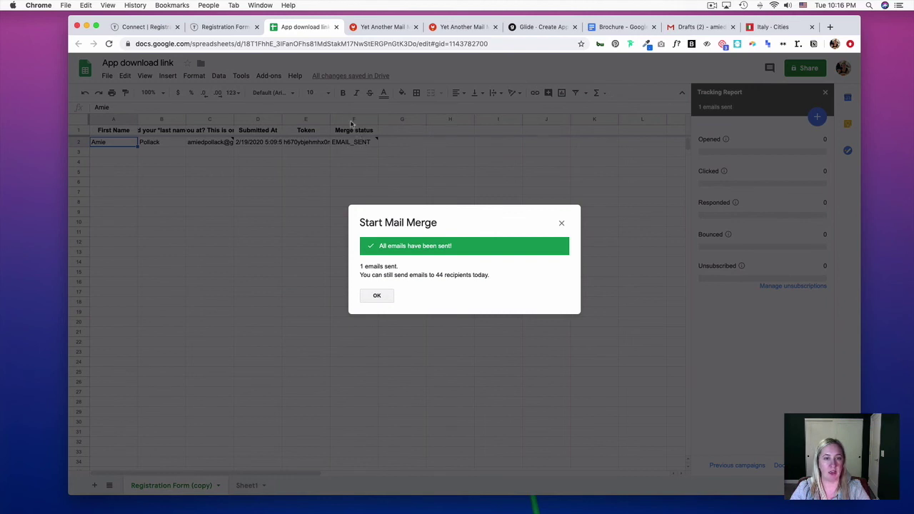
{"action": "left_click", "coordinate": [377, 297]}
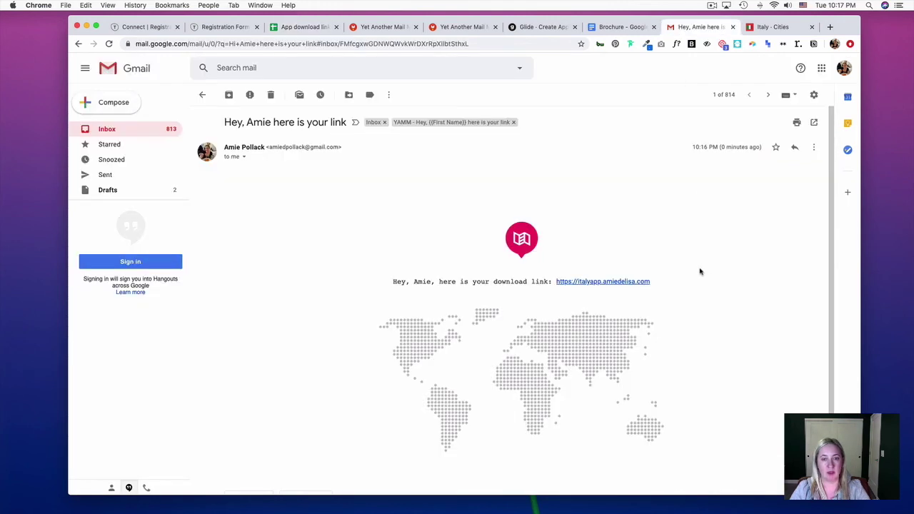
Check that the recipient's first name was merged into the subject and body
{"action": "scroll", "coordinate": [700, 272], "scroll_direction": "down", "scroll_amount": 2}
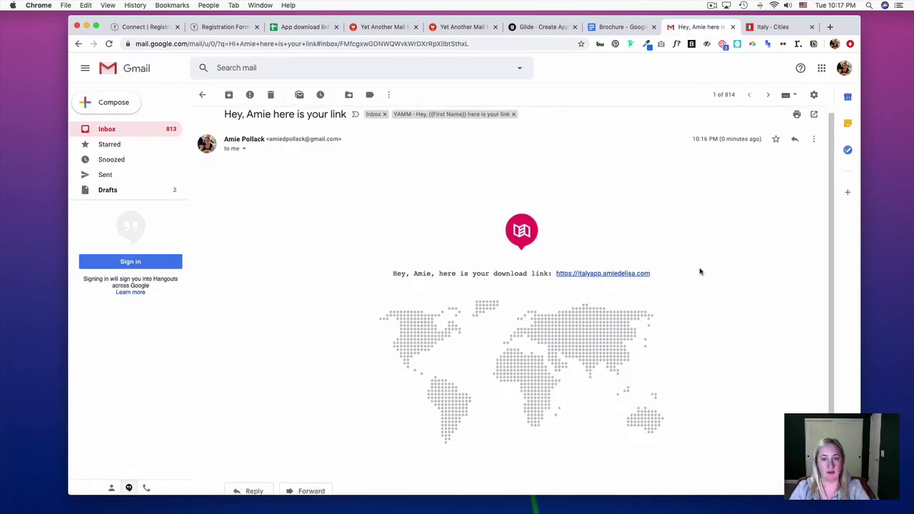
{"action": "scroll", "coordinate": [700, 272], "scroll_direction": "up", "scroll_amount": 2}
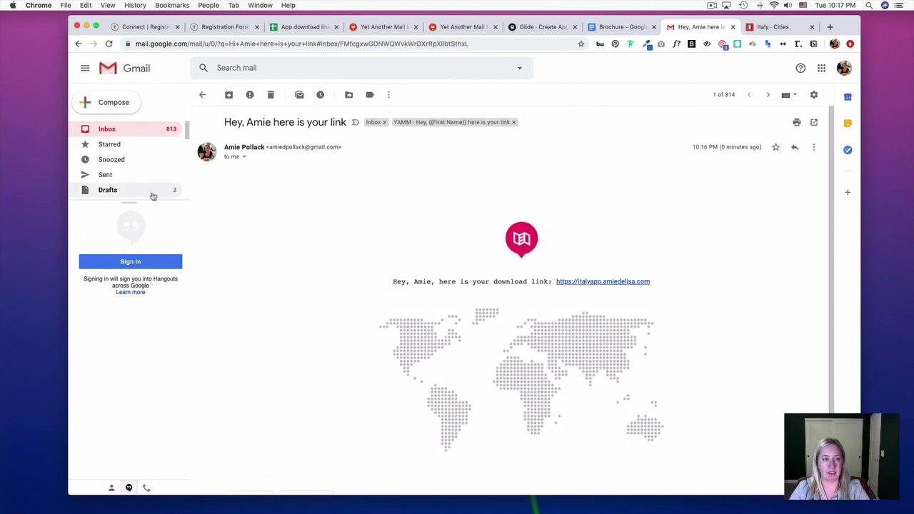
{"action": "double_click", "coordinate": [264, 123]}
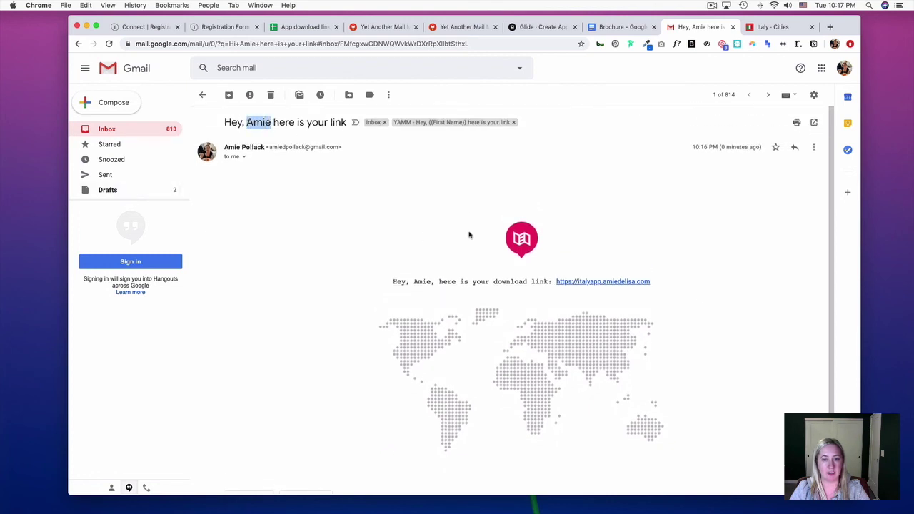
{"action": "left_click", "coordinate": [429, 281]}
{"action": "double_click", "coordinate": [426, 281]}
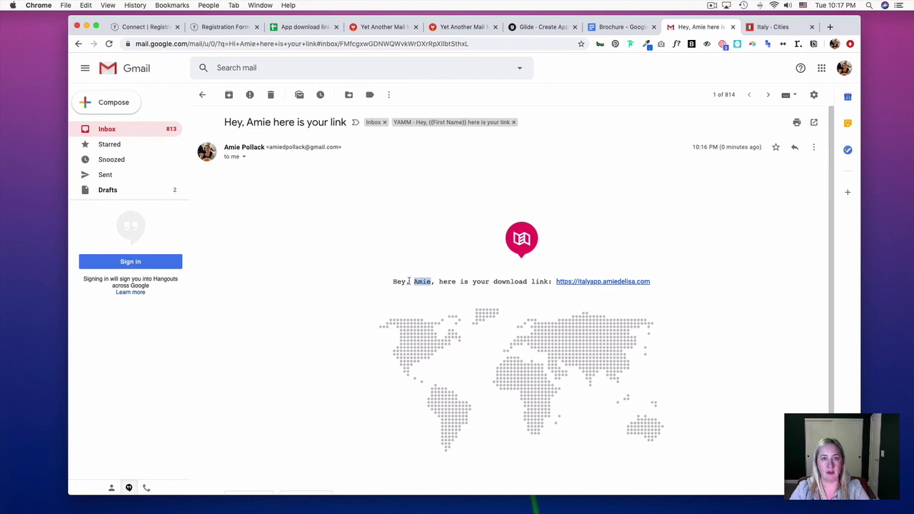
Remove the YAMM label from the received email and dismiss the notice
{"action": "left_click", "coordinate": [514, 123]}
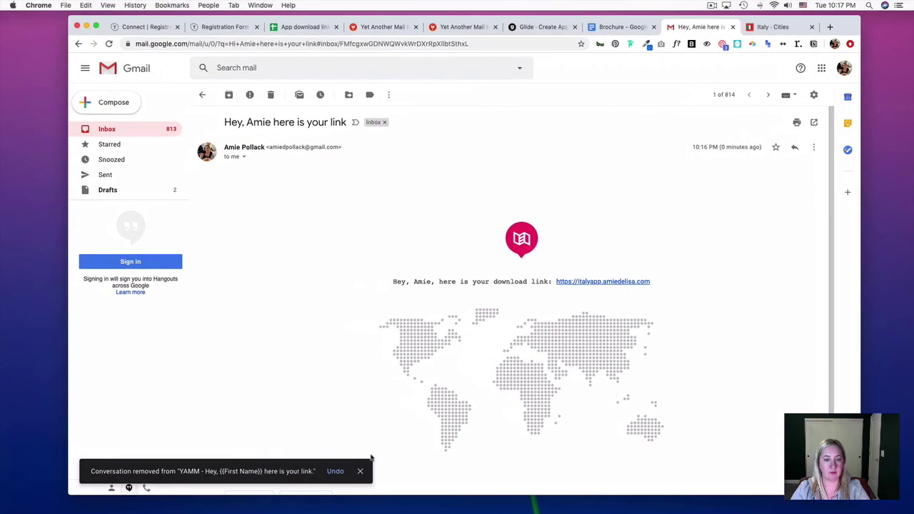
{"action": "left_click", "coordinate": [359, 471]}
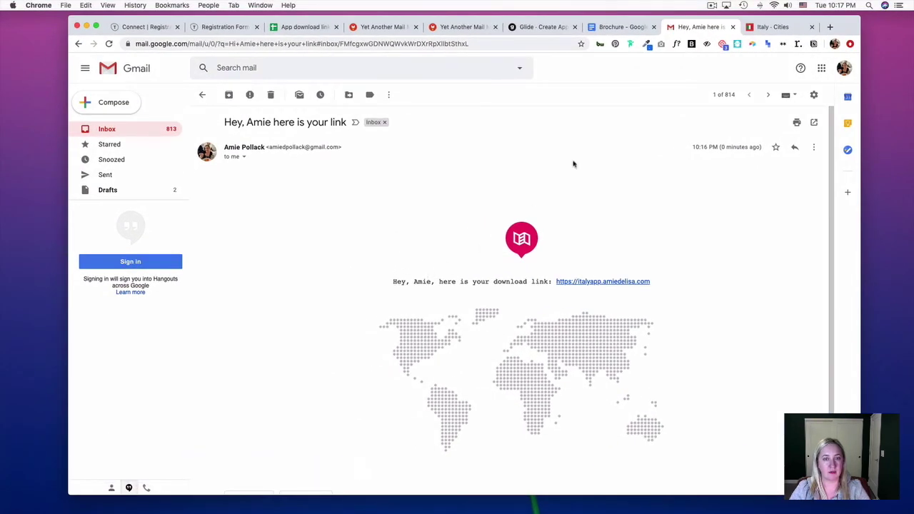
{"action": "left_click", "coordinate": [304, 26]}
{"action": "left_click", "coordinate": [682, 28]}
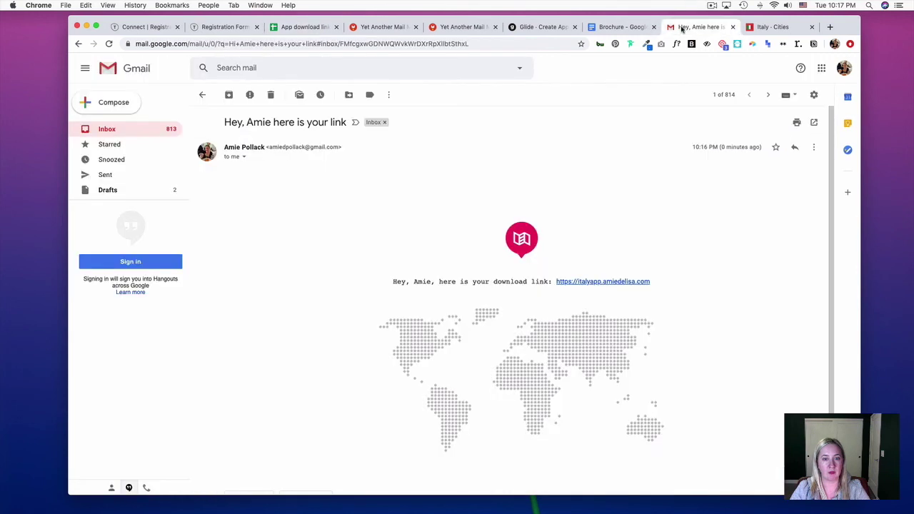
{"action": "double_click", "coordinate": [422, 281]}
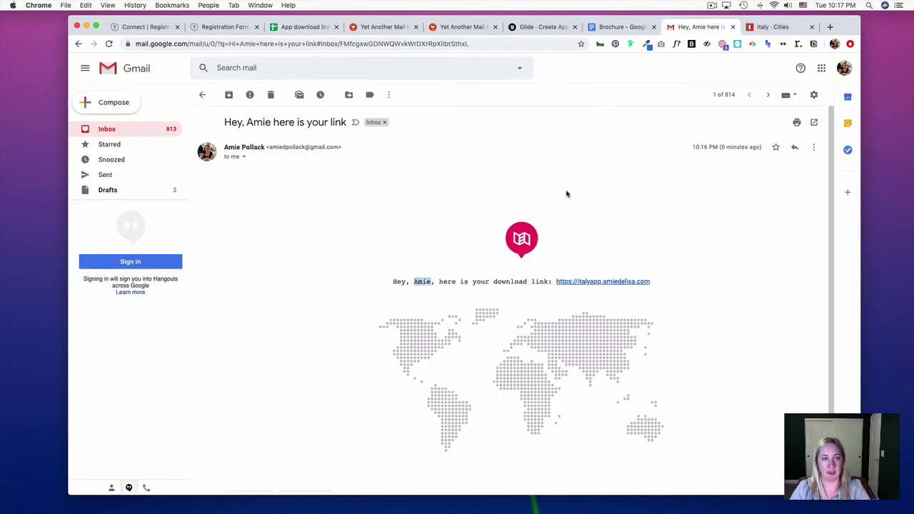
Review row 2's EMAIL_CLICKED status and the click-time note on cell F2
{"action": "left_click", "coordinate": [297, 27]}
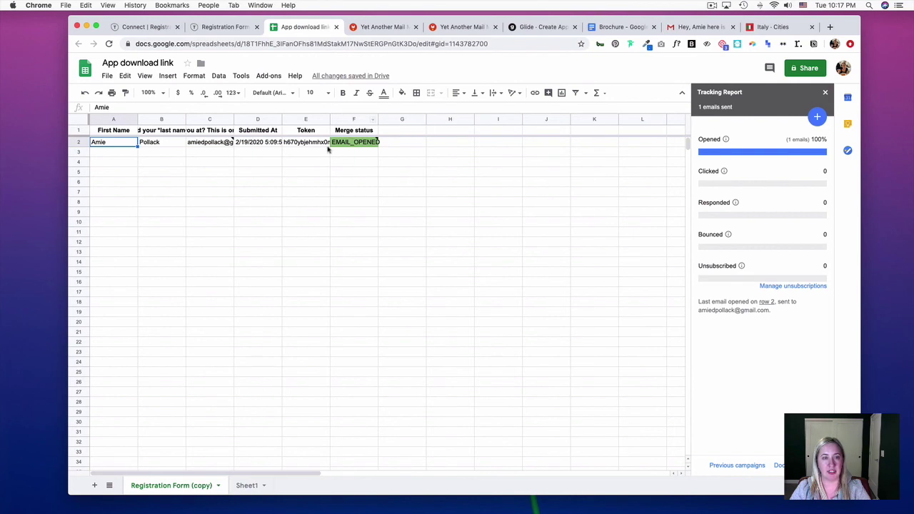
{"action": "left_click", "coordinate": [707, 28]}
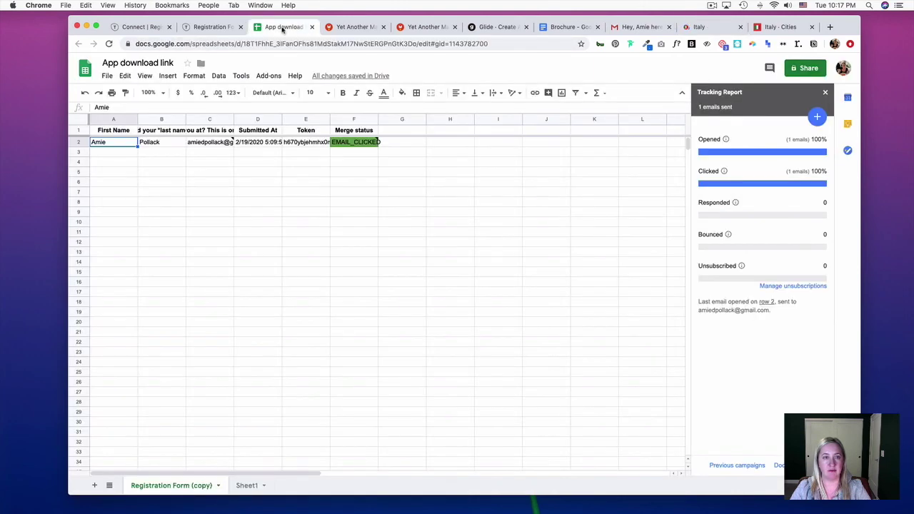
{"action": "mouse_move", "coordinate": [367, 148]}
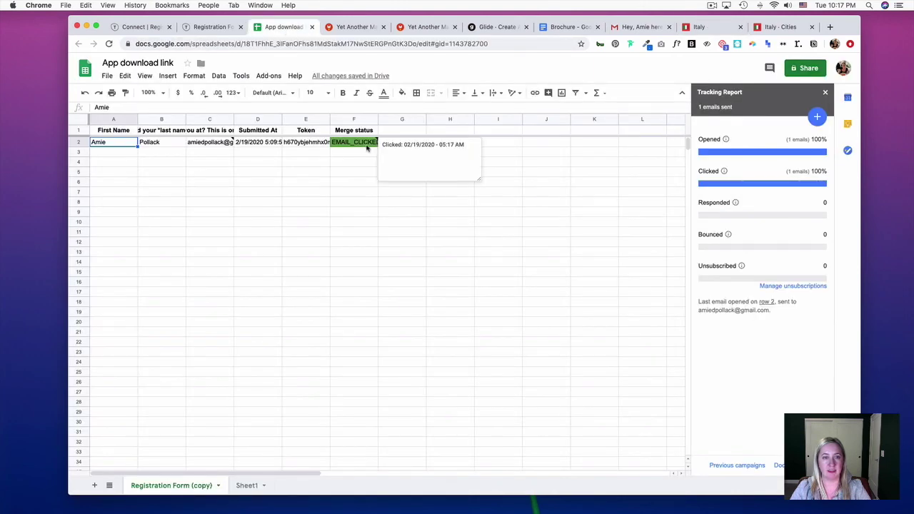
{"action": "left_click", "coordinate": [357, 175]}
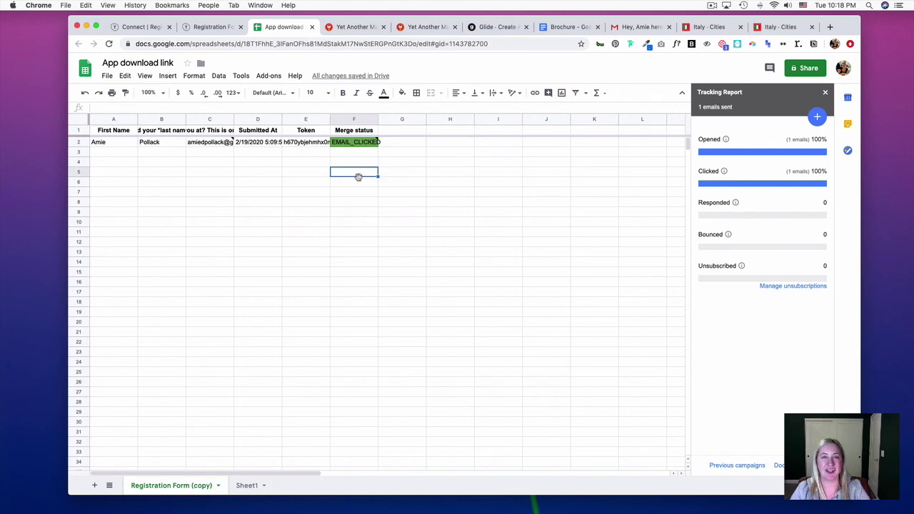